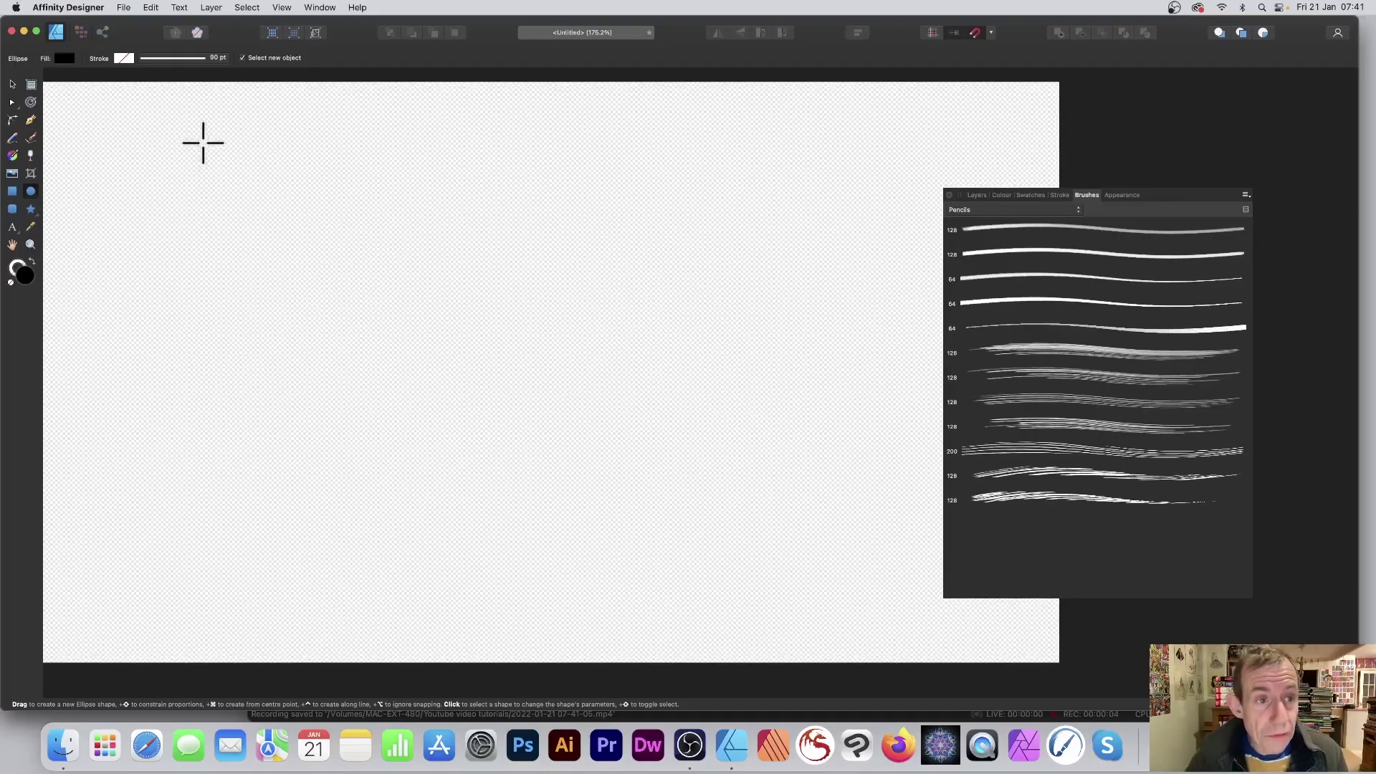
Draw a large circle and fill it with a white-to-black gradient.
{"action": "left_click_drag", "start_coordinate": [203, 141], "coordinate": [673, 610]}
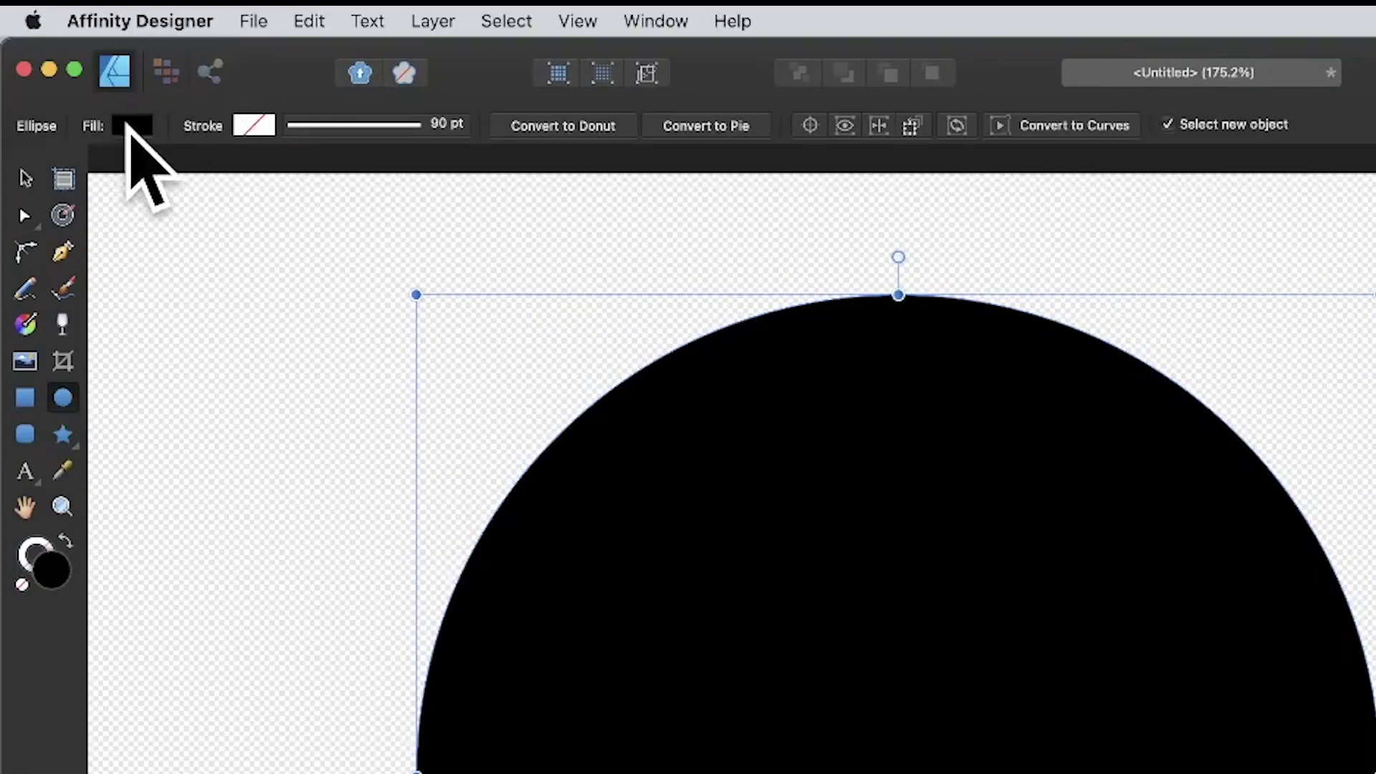
{"action": "left_click", "coordinate": [132, 125]}
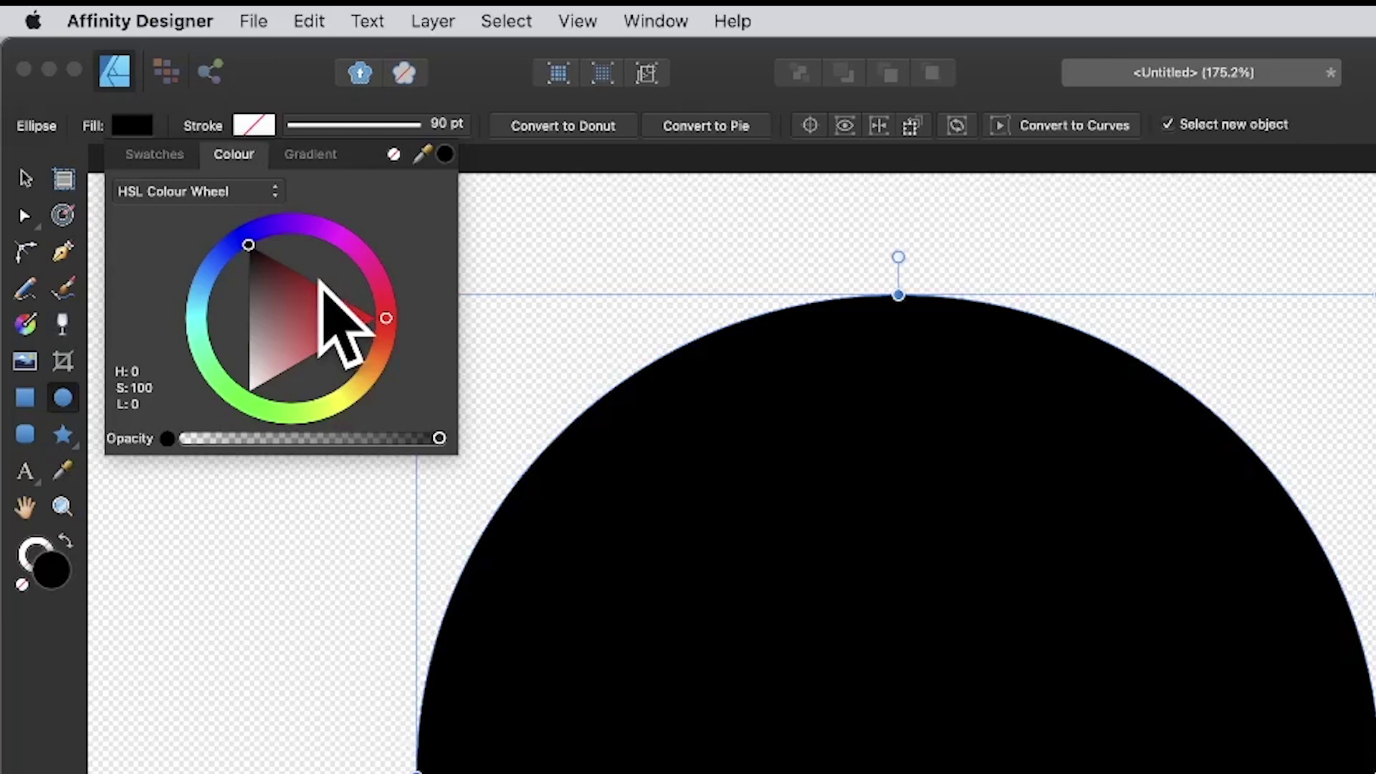
{"action": "left_click", "coordinate": [312, 156]}
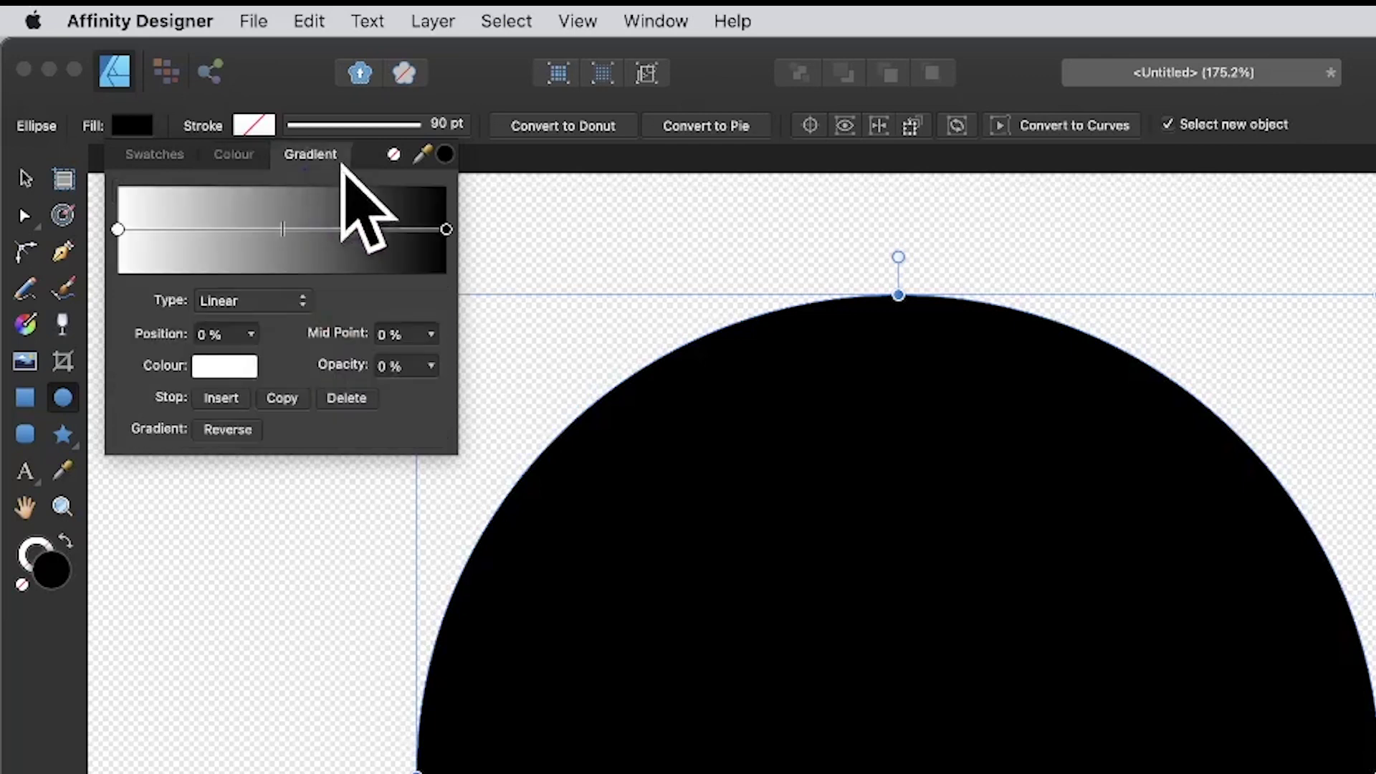
{"action": "mouse_move", "coordinate": [284, 227]}
{"action": "left_mouse_down"}
{"action": "mouse_move", "coordinate": [269, 226]}
{"action": "mouse_move", "coordinate": [347, 246]}
{"action": "mouse_move", "coordinate": [295, 230]}
{"action": "left_mouse_up"}
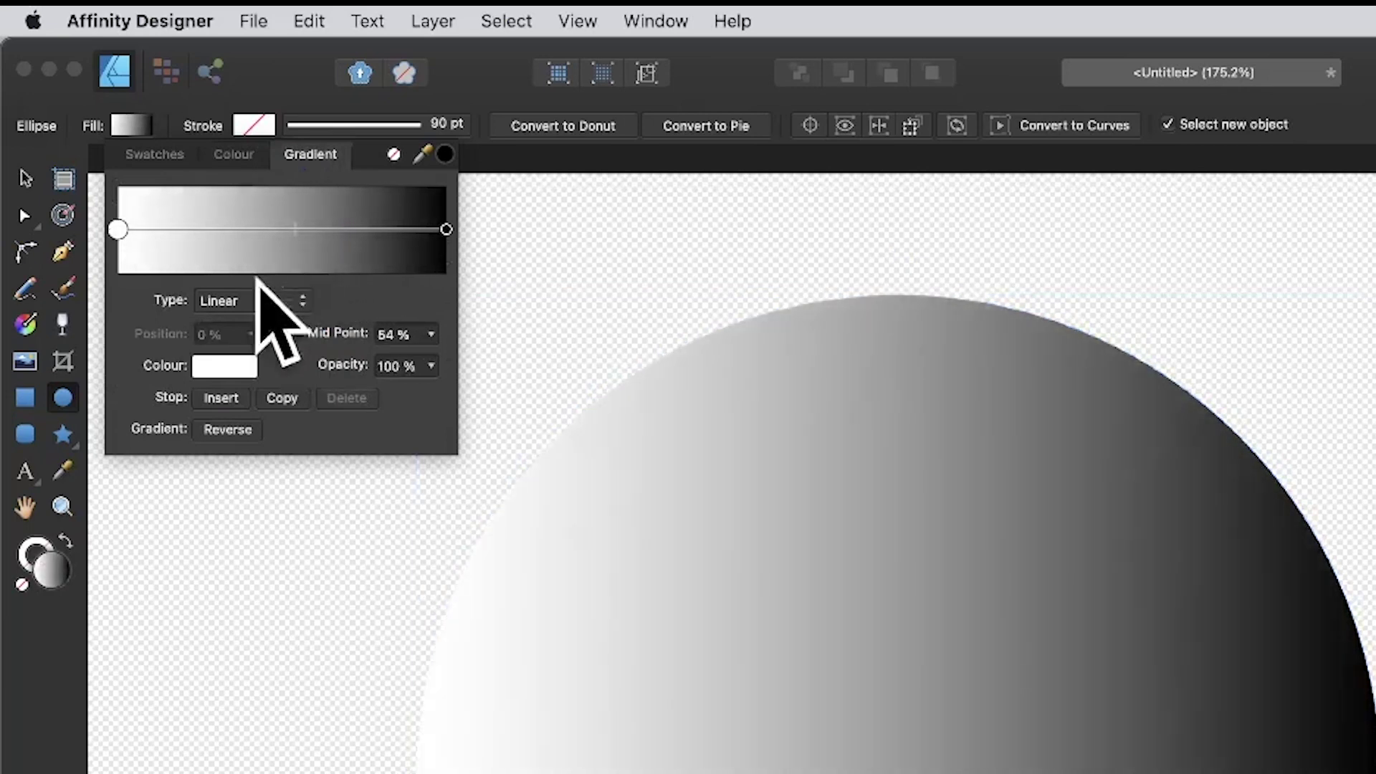
Change the circle's gradient type to Radial.
{"action": "left_click", "coordinate": [222, 300]}
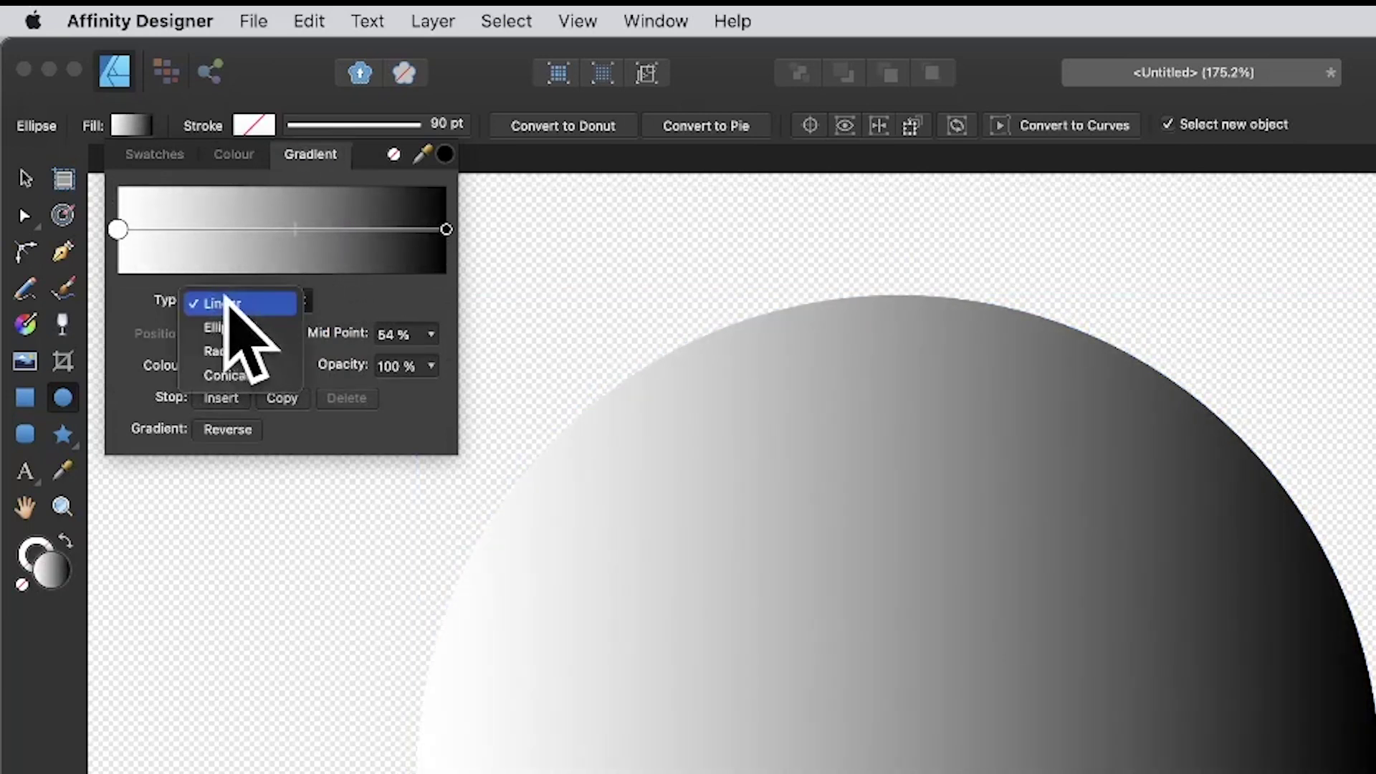
{"action": "left_click", "coordinate": [228, 328]}
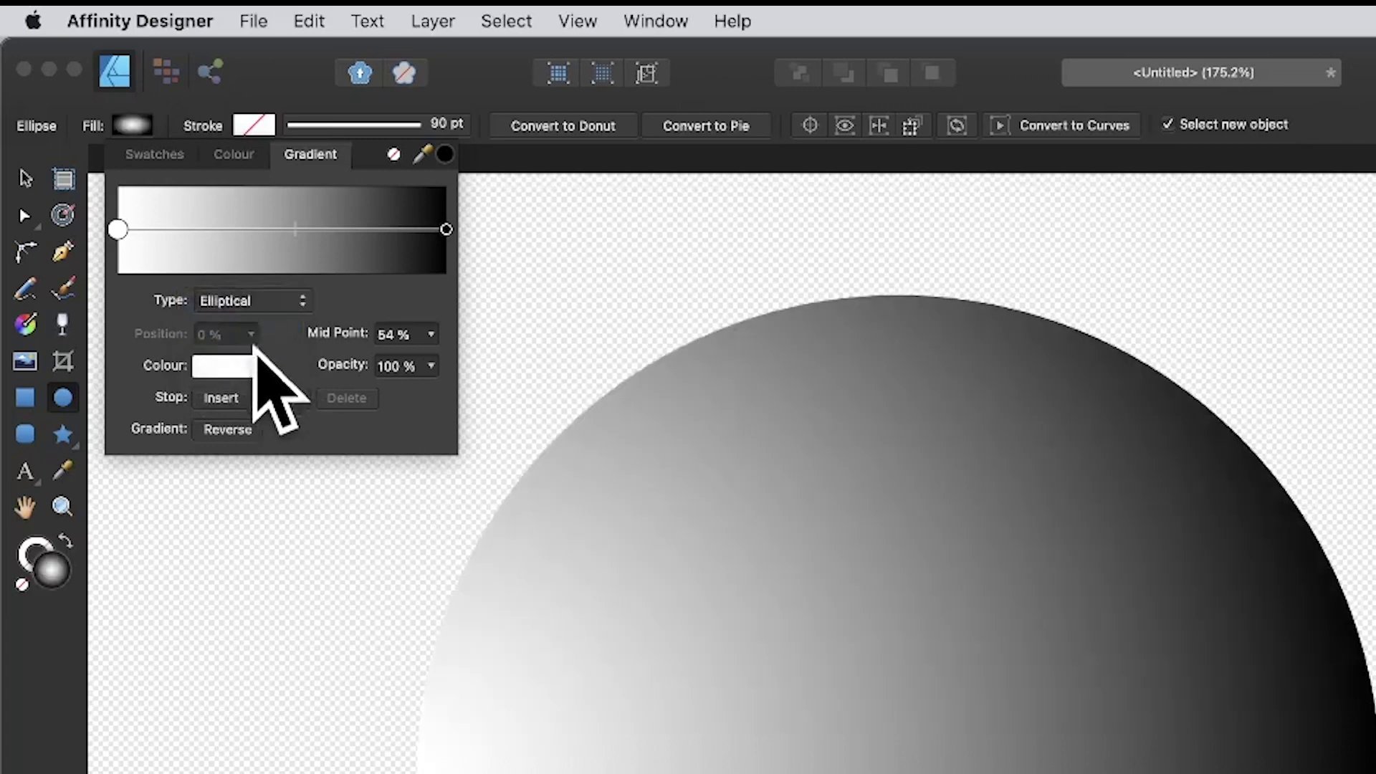
{"action": "left_click", "coordinate": [258, 304]}
{"action": "left_click", "coordinate": [237, 328]}
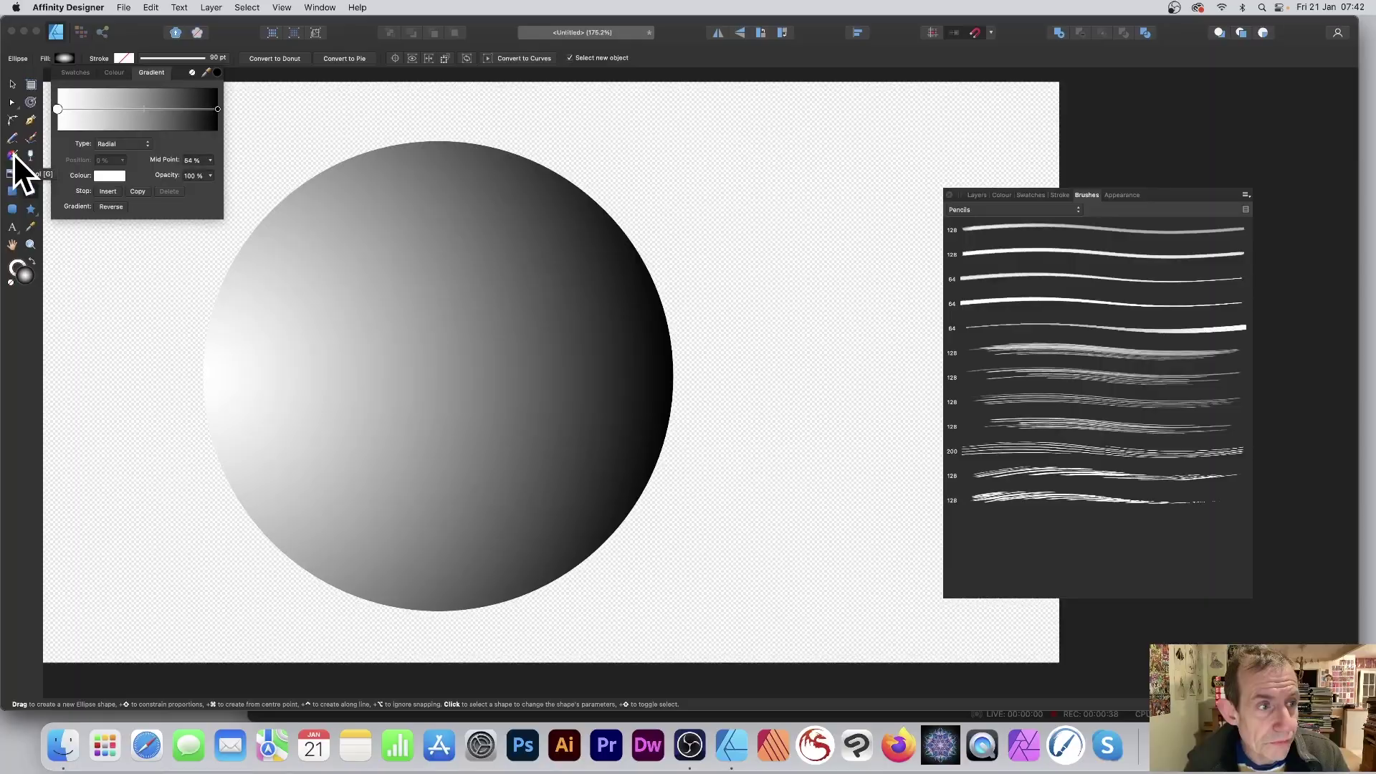
Reposition the radial gradient so its bright highlight sits at the circle's upper left.
{"action": "left_click", "coordinate": [30, 162]}
{"action": "left_click_drag", "start_coordinate": [654, 351], "coordinate": [942, 584]}
{"action": "left_click_drag", "start_coordinate": [479, 371], "coordinate": [523, 414]}
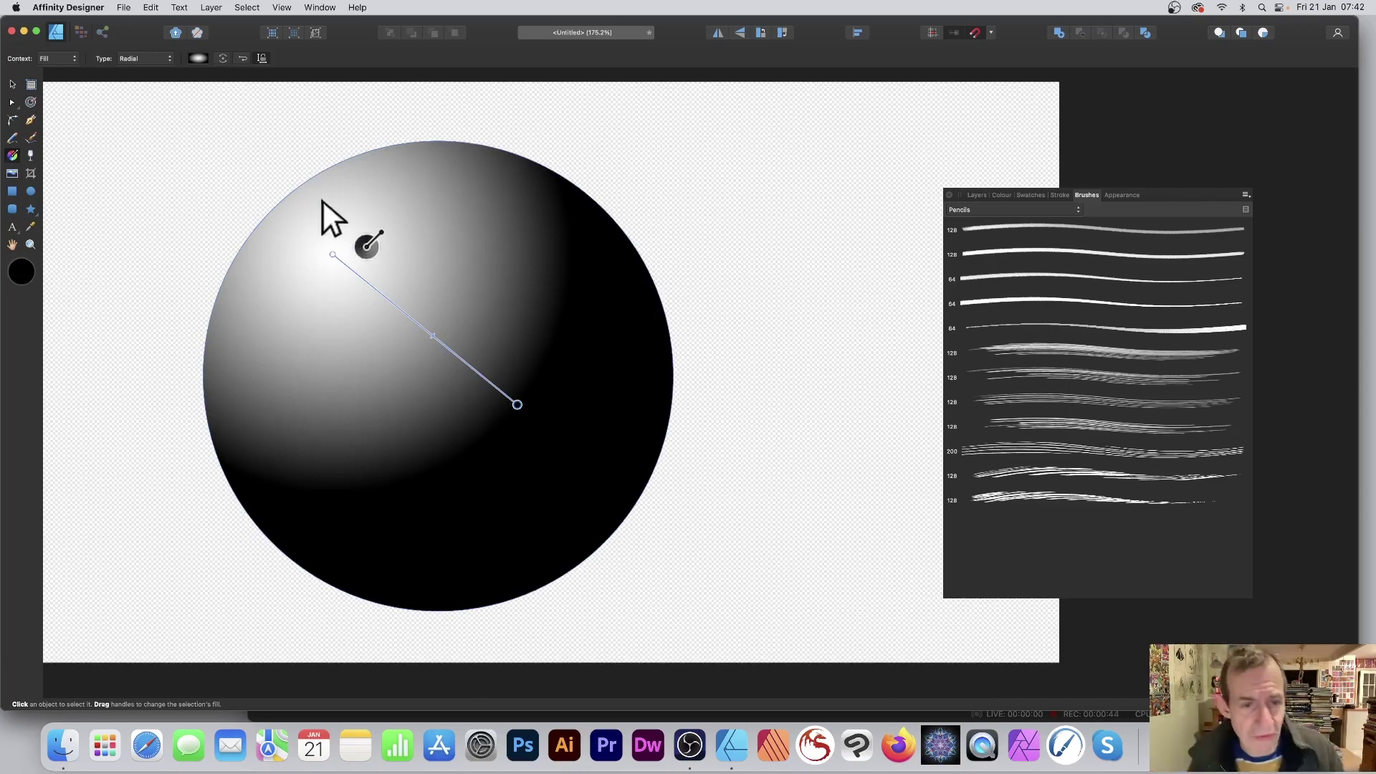
{"action": "left_click", "coordinate": [16, 86]}
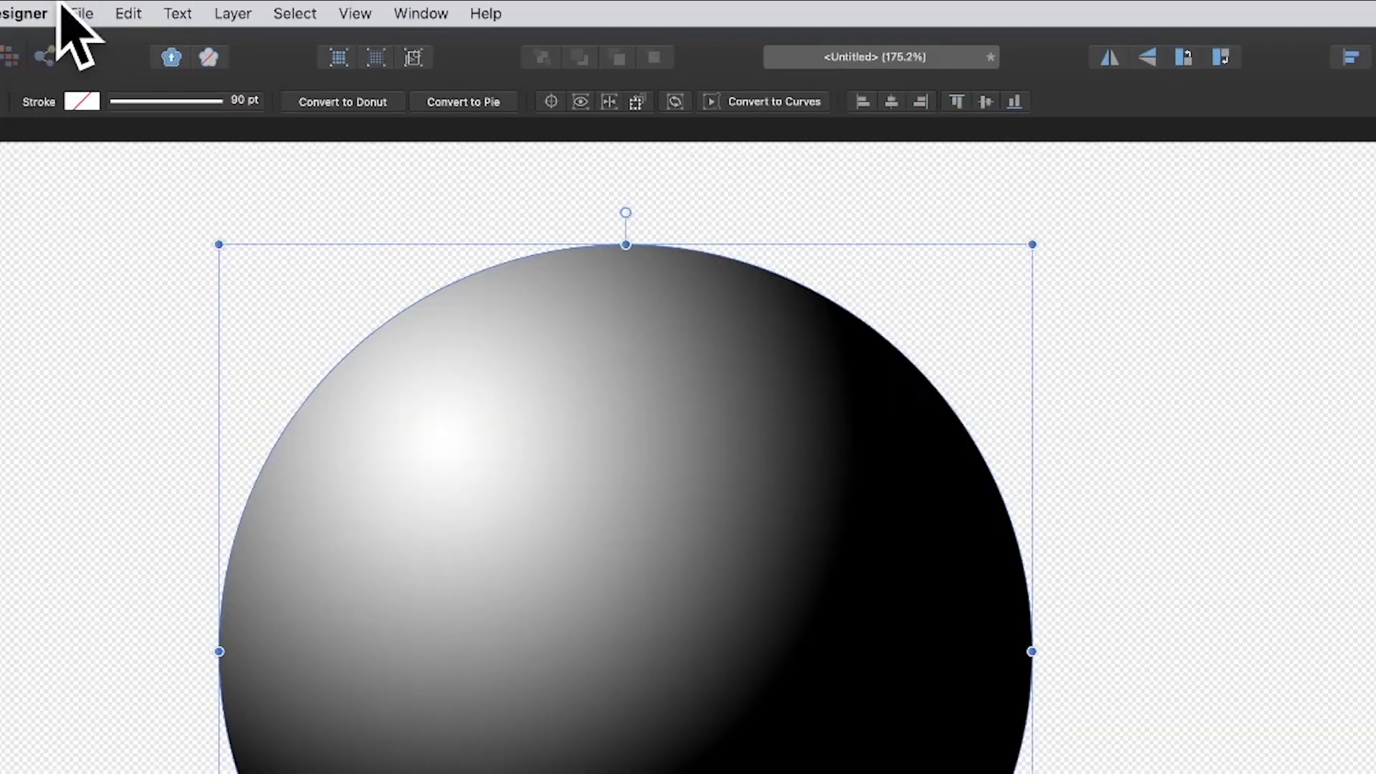
Export the sphere as a 1920×1080 PNG named test, replacing the existing test.png.
{"action": "left_click", "coordinate": [124, 7]}
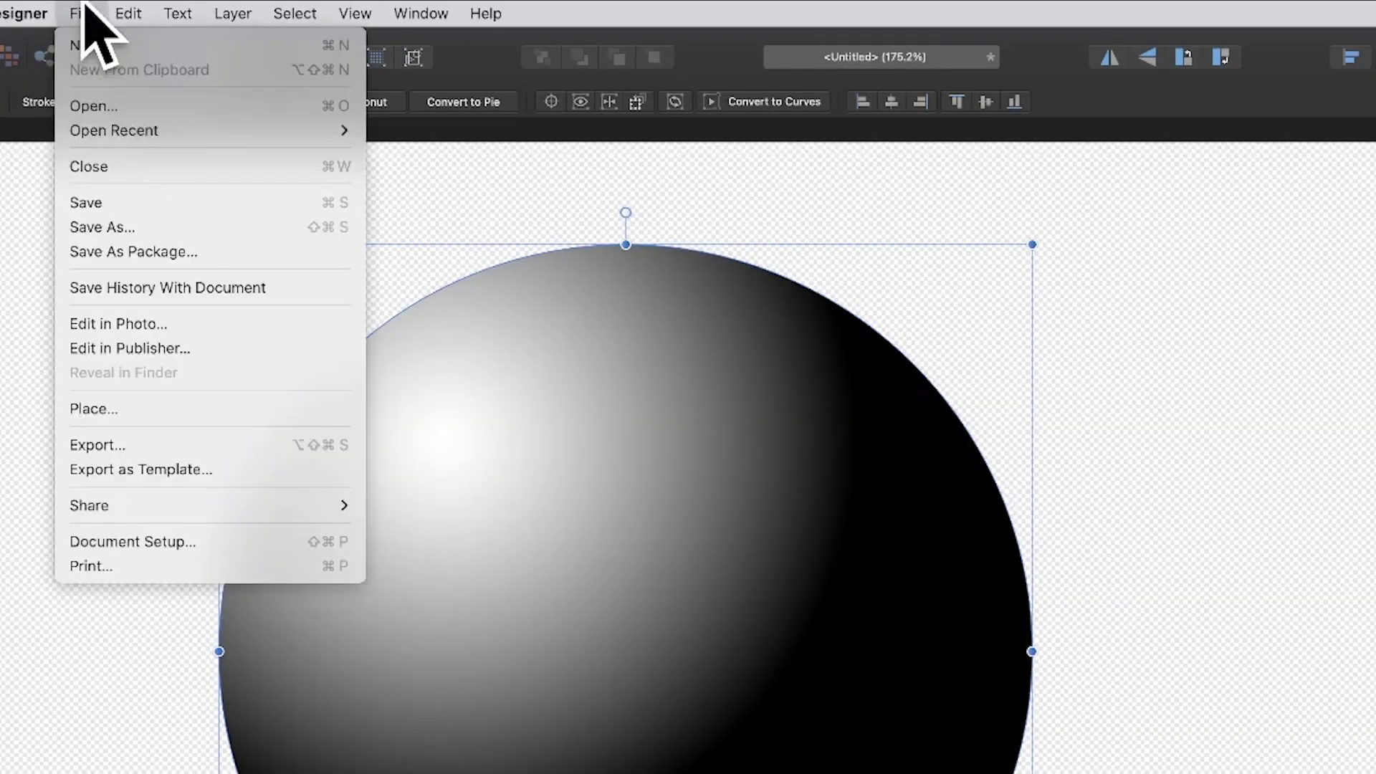
{"action": "left_click", "coordinate": [167, 445]}
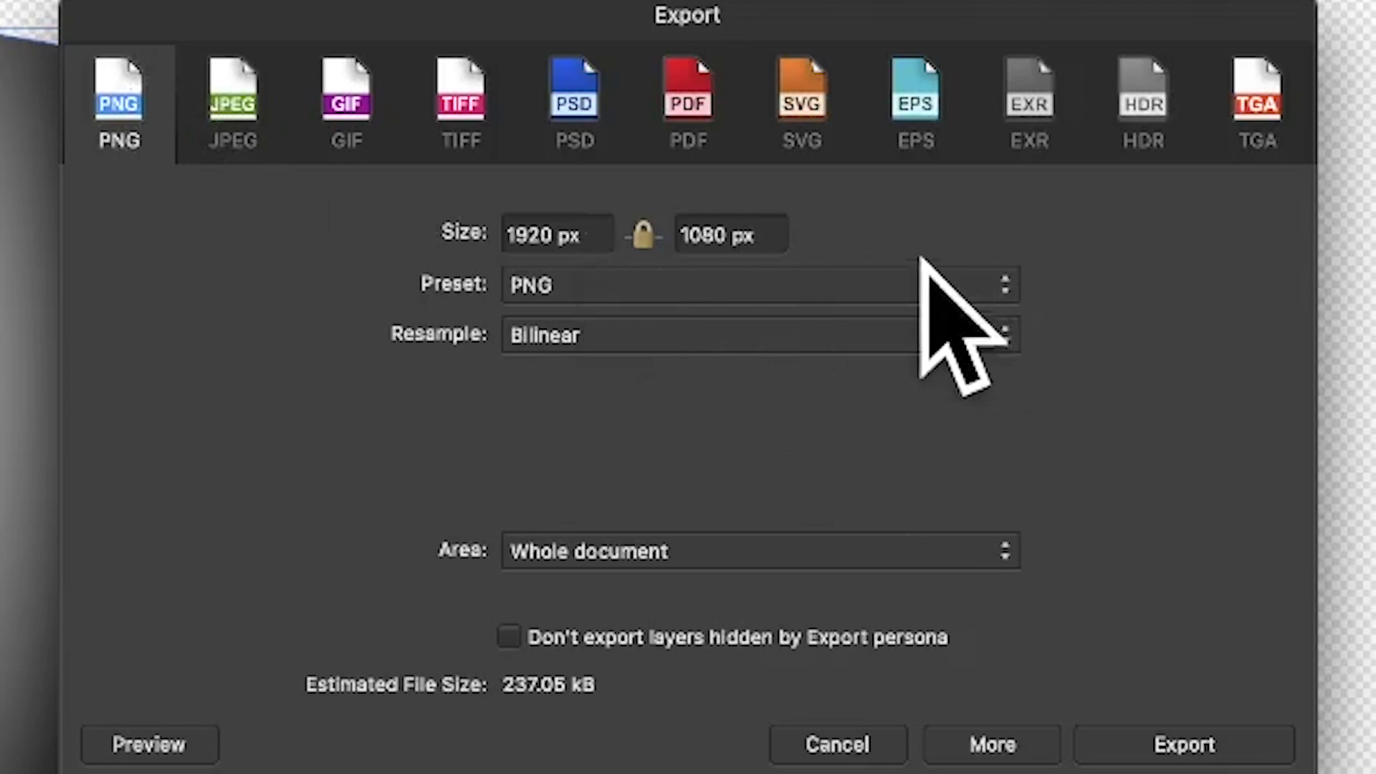
{"action": "left_click", "coordinate": [1104, 742]}
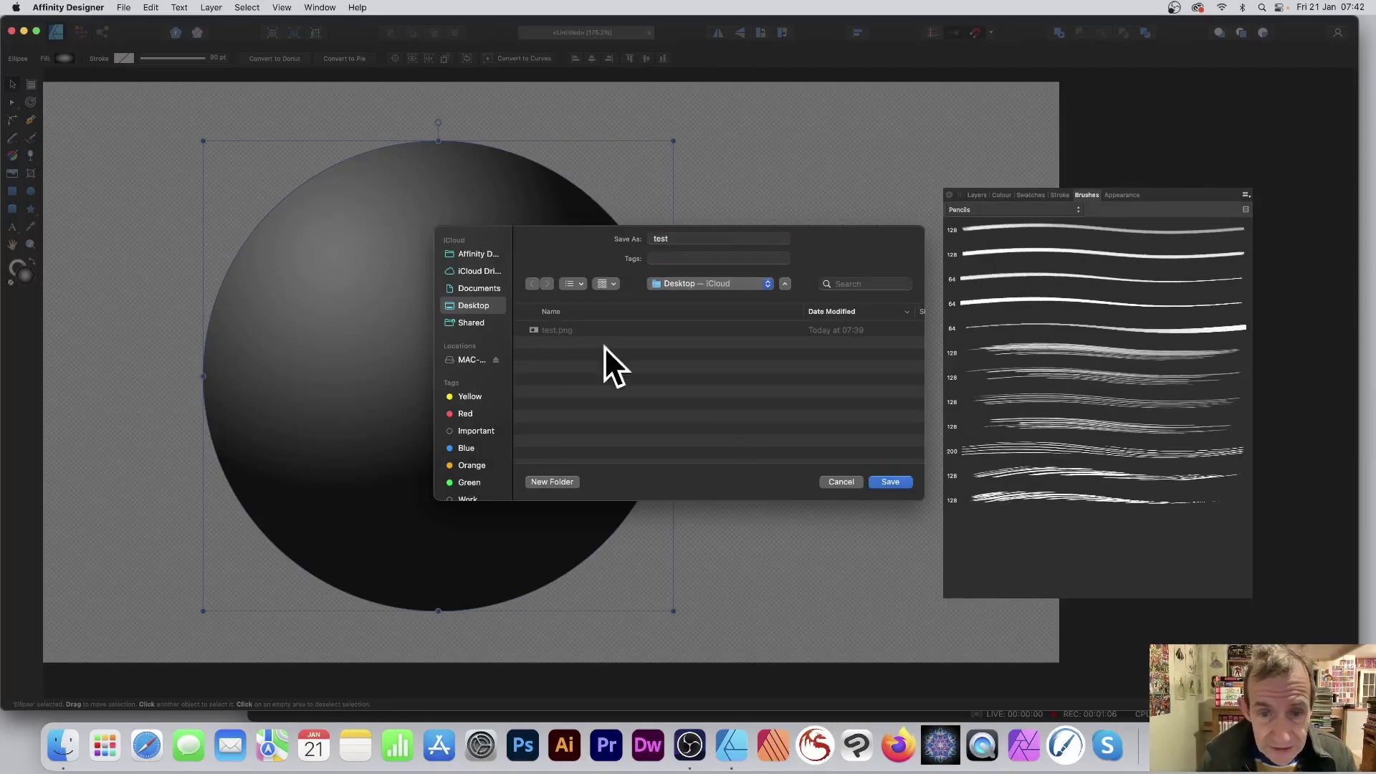
{"action": "left_click", "coordinate": [889, 480]}
{"action": "left_click", "coordinate": [713, 409]}
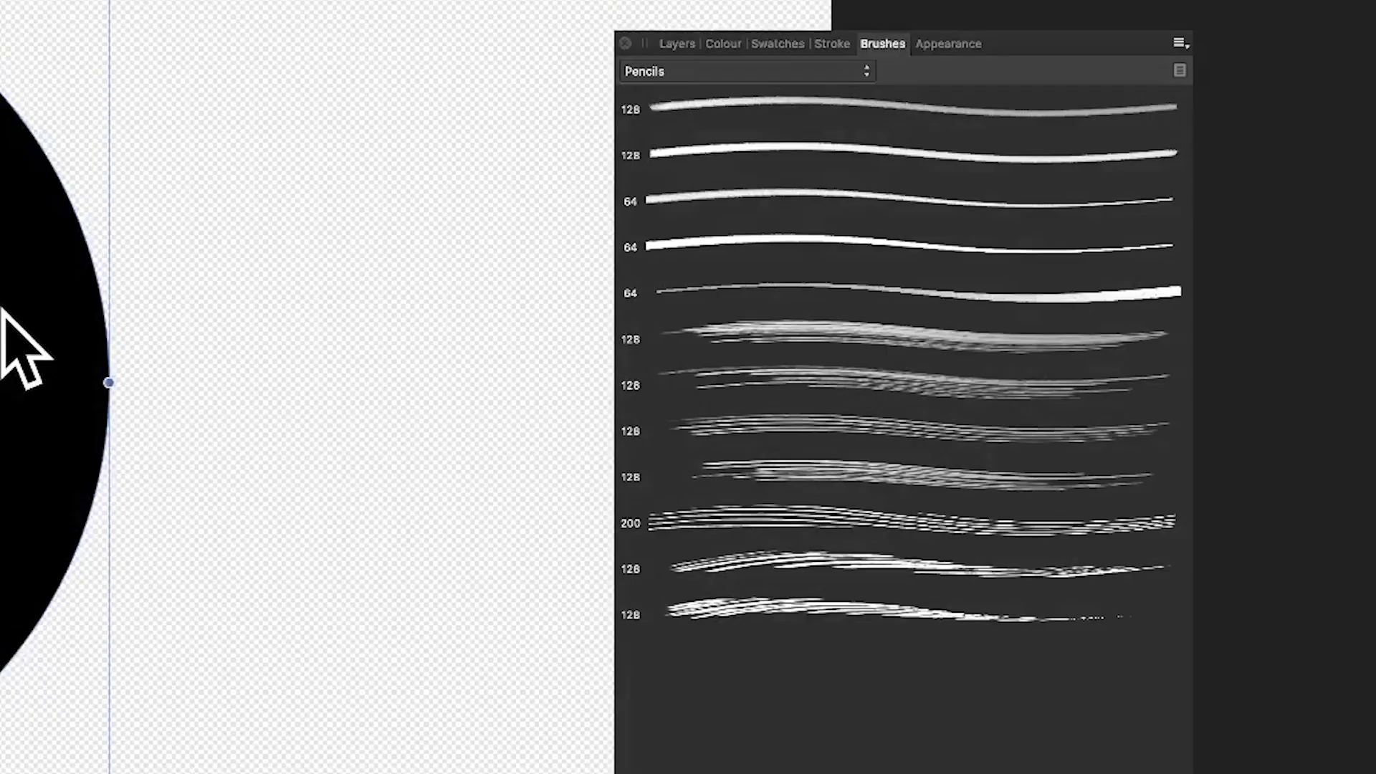
Delete the sphere, float the Brushes panel and start a New Textured Image Brush.
{"action": "key", "text": "Delete"}
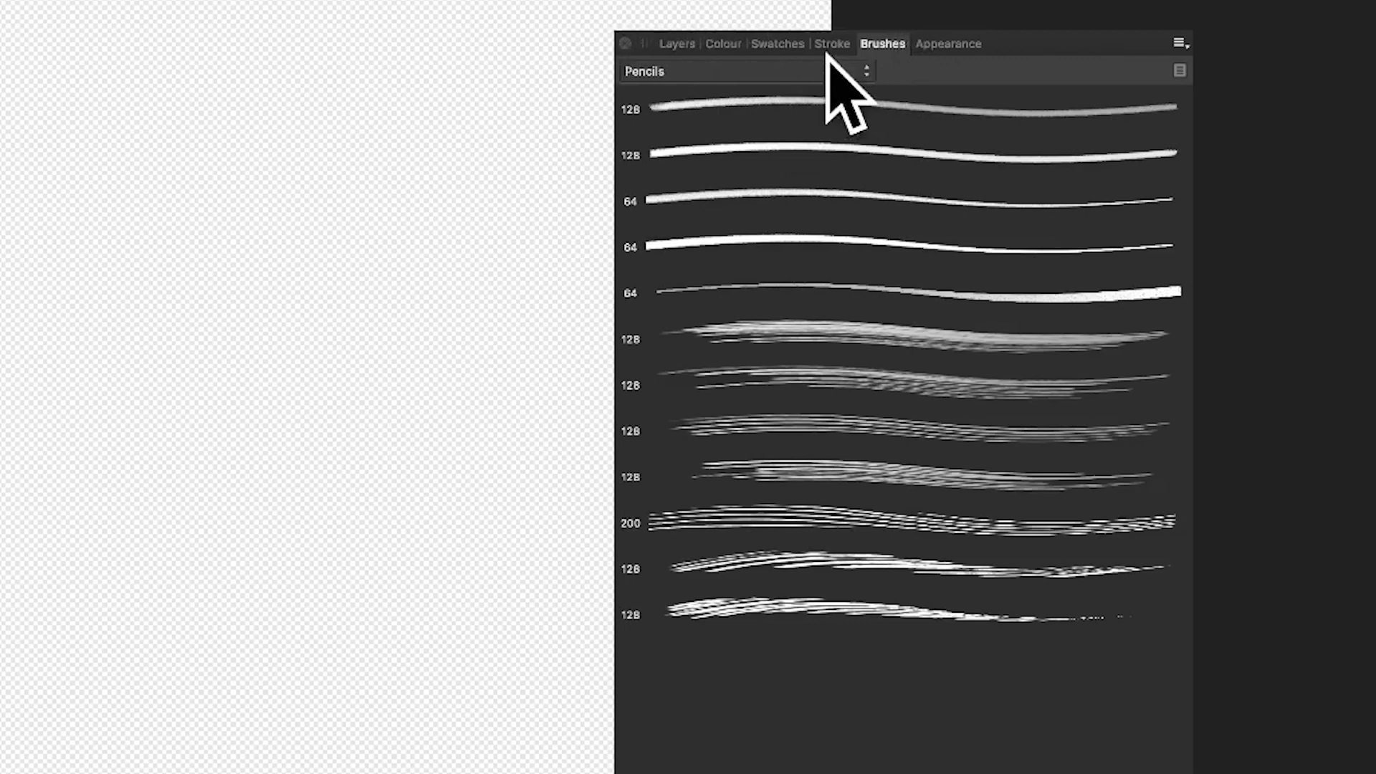
{"action": "mouse_move", "coordinate": [888, 43]}
{"action": "left_mouse_down"}
{"action": "mouse_move", "coordinate": [338, 3]}
{"action": "mouse_move", "coordinate": [271, 49]}
{"action": "left_mouse_up"}
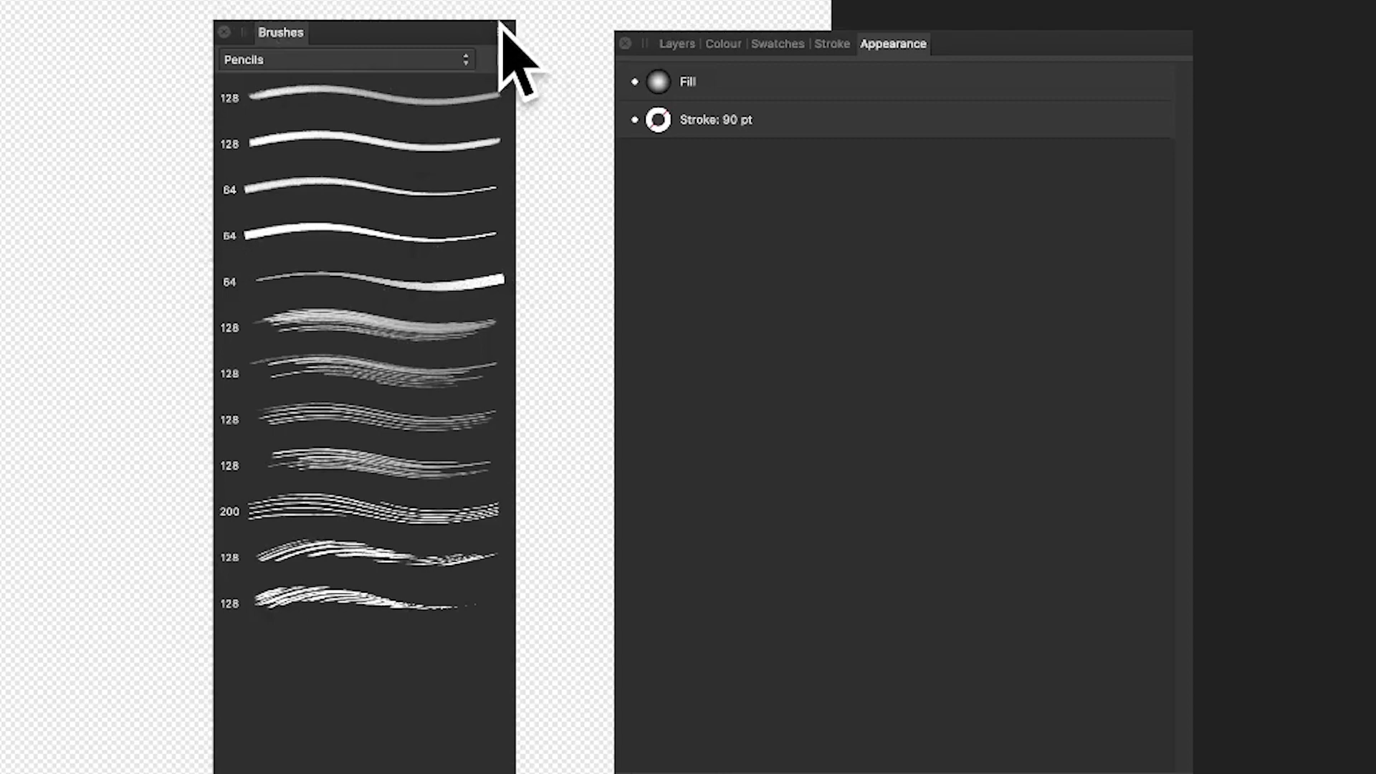
{"action": "left_click", "coordinate": [502, 32]}
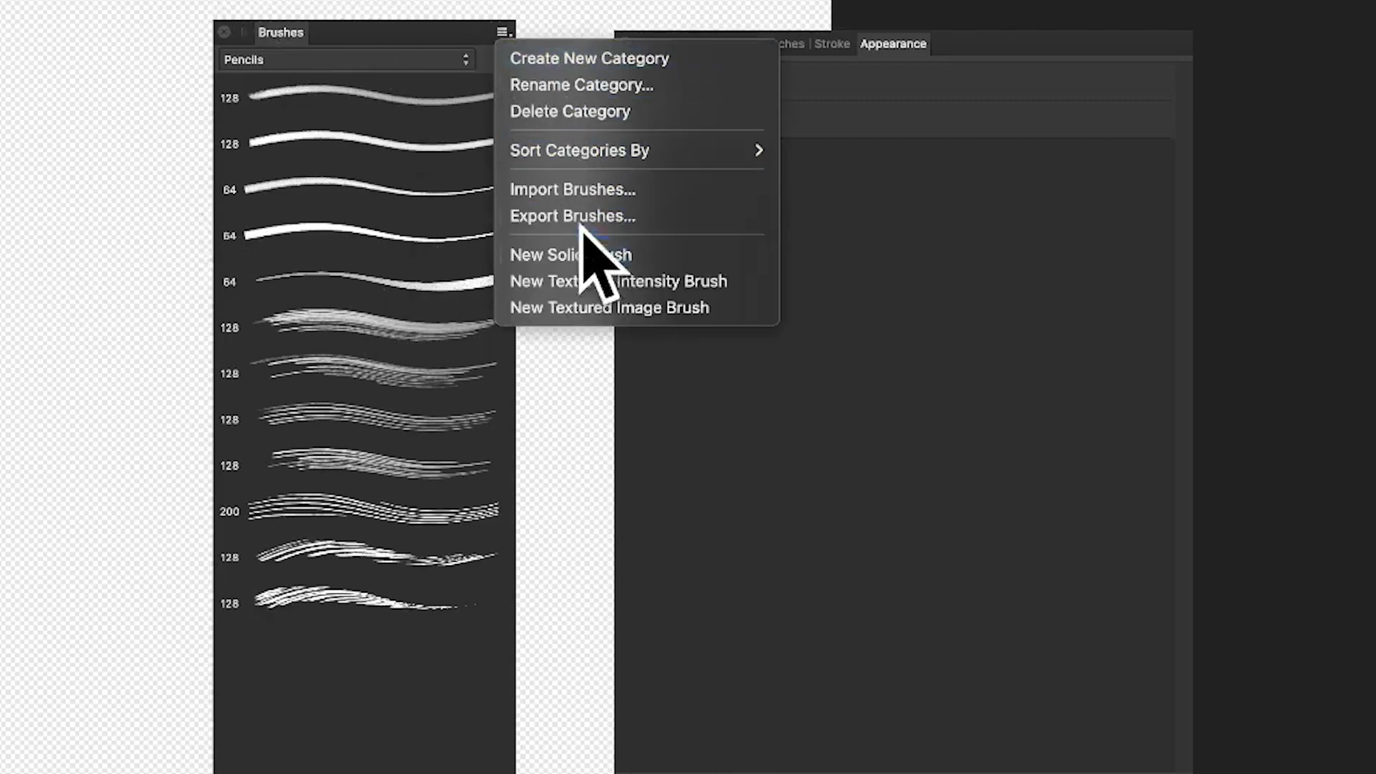
{"action": "left_click", "coordinate": [619, 314]}
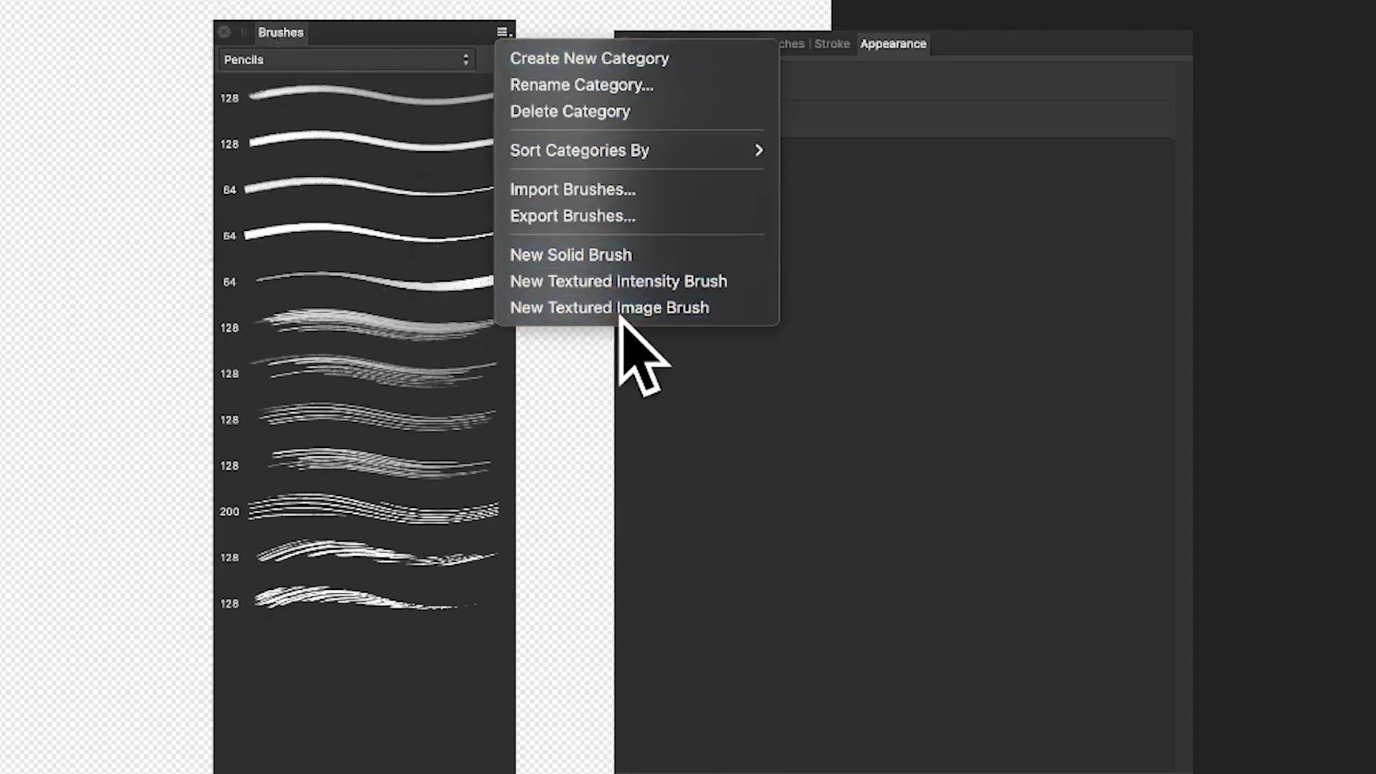
{"action": "left_click", "coordinate": [623, 307]}
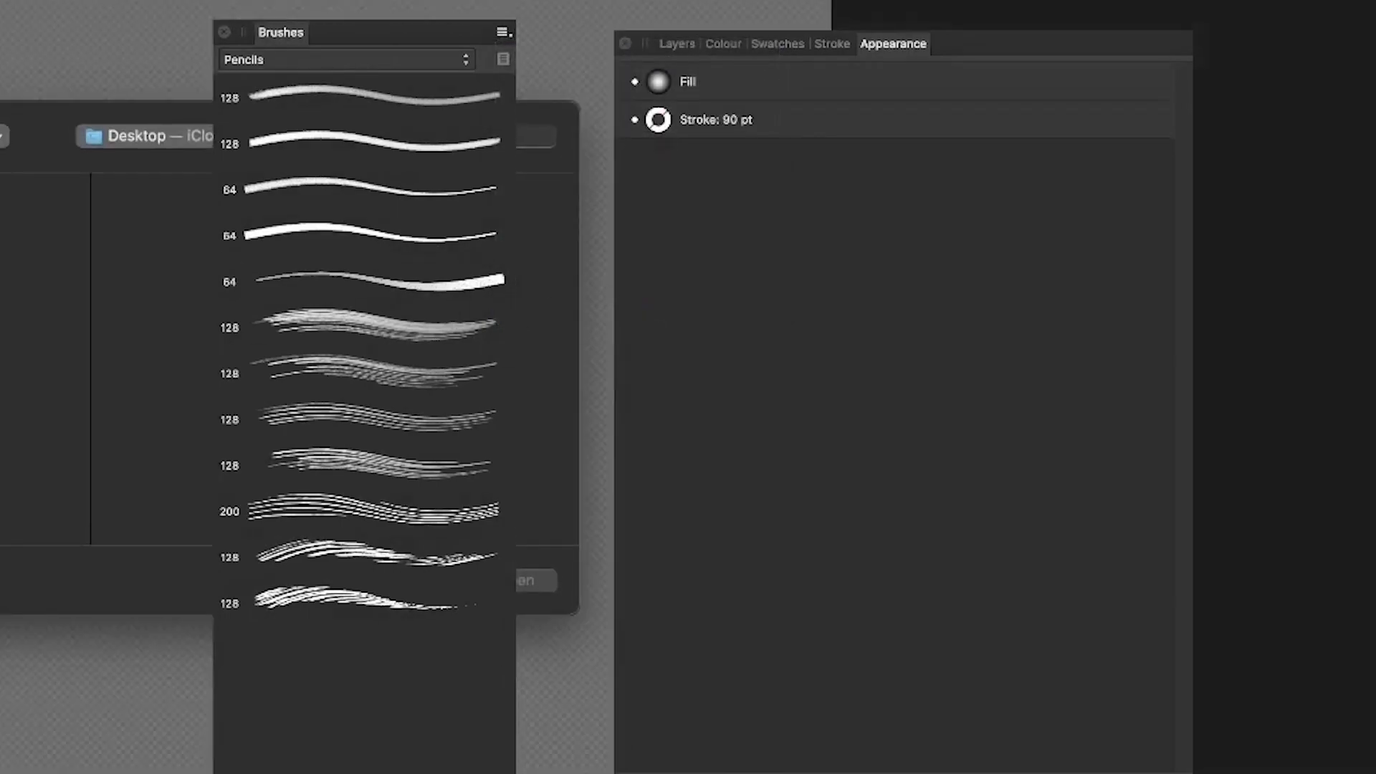
{"action": "left_click_drag", "start_coordinate": [273, 36], "coordinate": [846, 3]}
Create the brush from test.png and paint a looping stroke with the Vector Brush.
{"action": "left_click", "coordinate": [523, 577]}
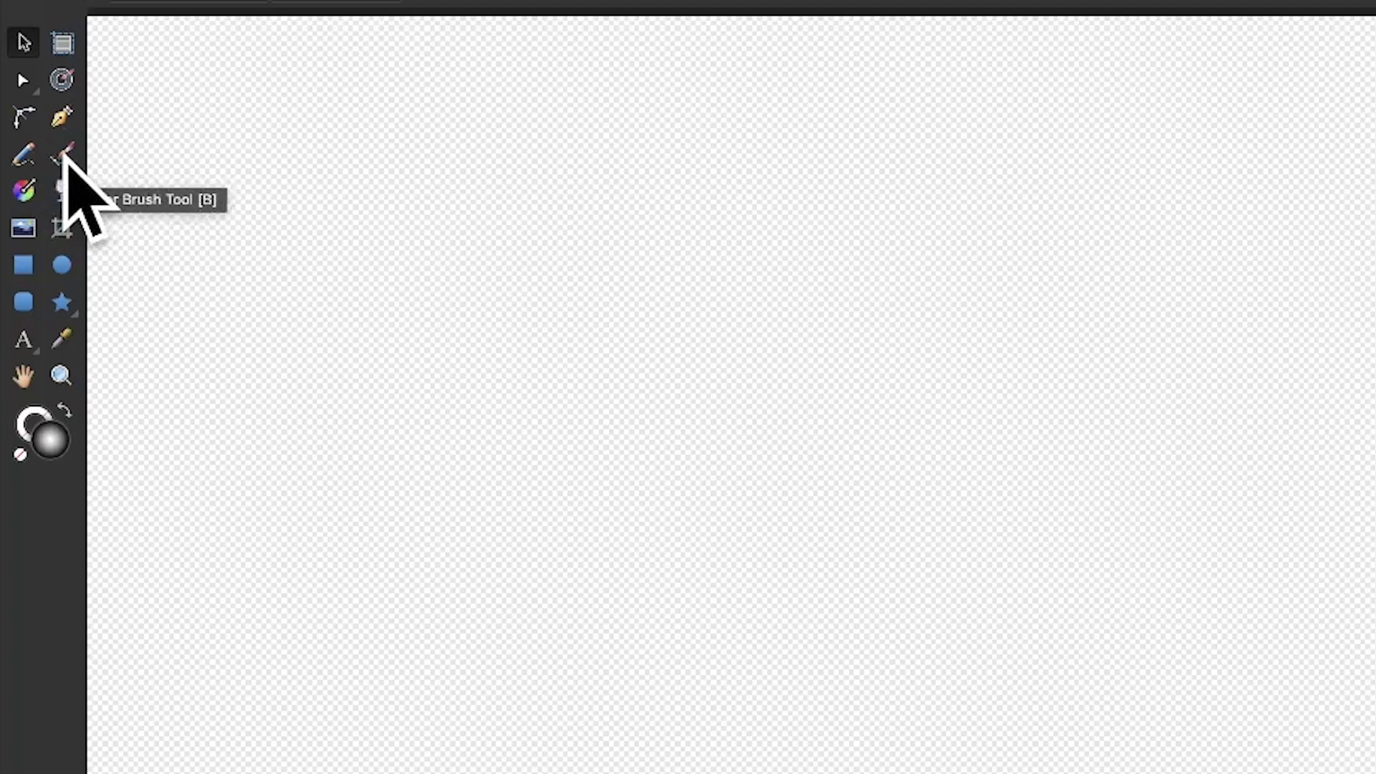
{"action": "left_click", "coordinate": [63, 157]}
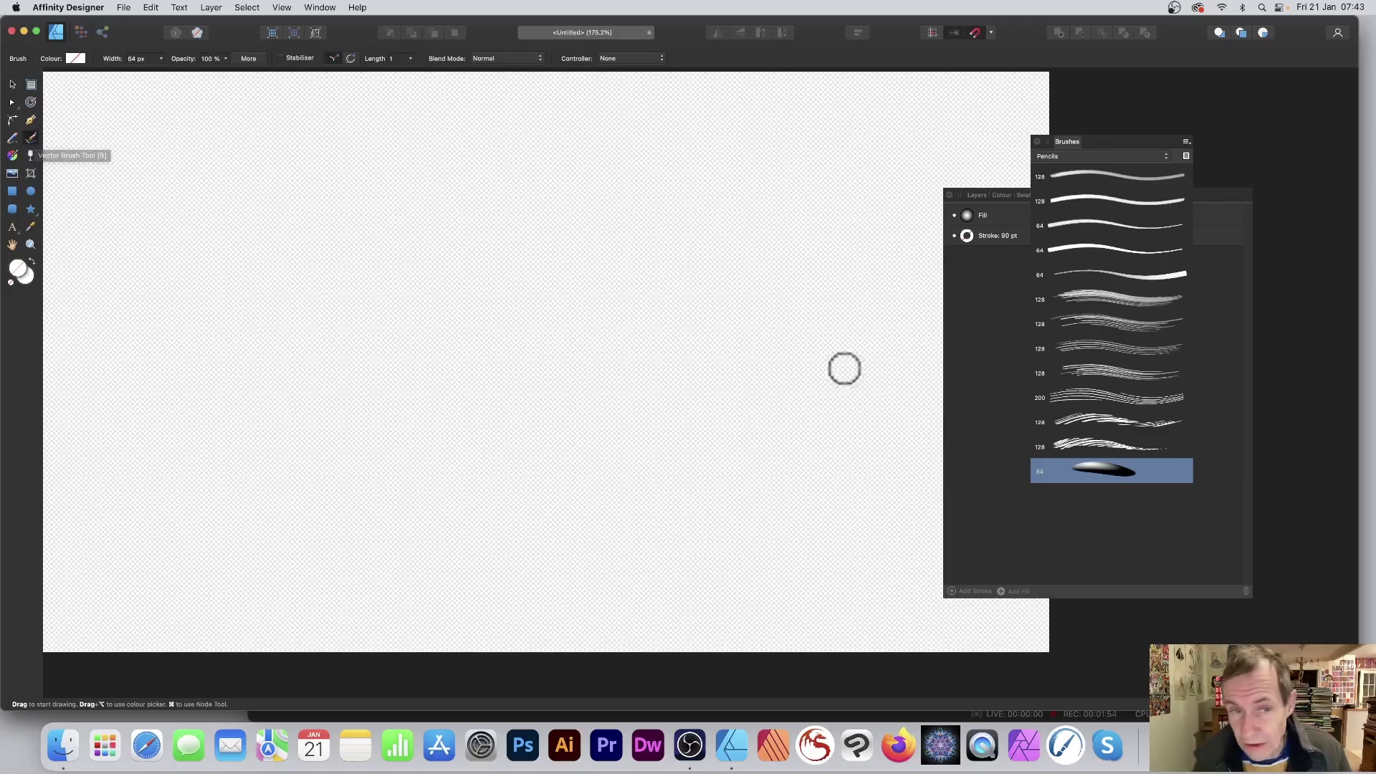
{"action": "mouse_move", "coordinate": [374, 209]}
{"action": "left_mouse_down"}
{"action": "mouse_move", "coordinate": [726, 355]}
{"action": "mouse_move", "coordinate": [830, 439]}
{"action": "mouse_move", "coordinate": [862, 524]}
{"action": "mouse_move", "coordinate": [757, 584]}
{"action": "mouse_move", "coordinate": [628, 545]}
{"action": "mouse_move", "coordinate": [584, 479]}
{"action": "mouse_move", "coordinate": [584, 414]}
{"action": "mouse_move", "coordinate": [645, 324]}
{"action": "mouse_move", "coordinate": [720, 303]}
{"action": "mouse_move", "coordinate": [760, 353]}
{"action": "mouse_move", "coordinate": [756, 389]}
{"action": "mouse_move", "coordinate": [508, 403]}
{"action": "left_mouse_up"}
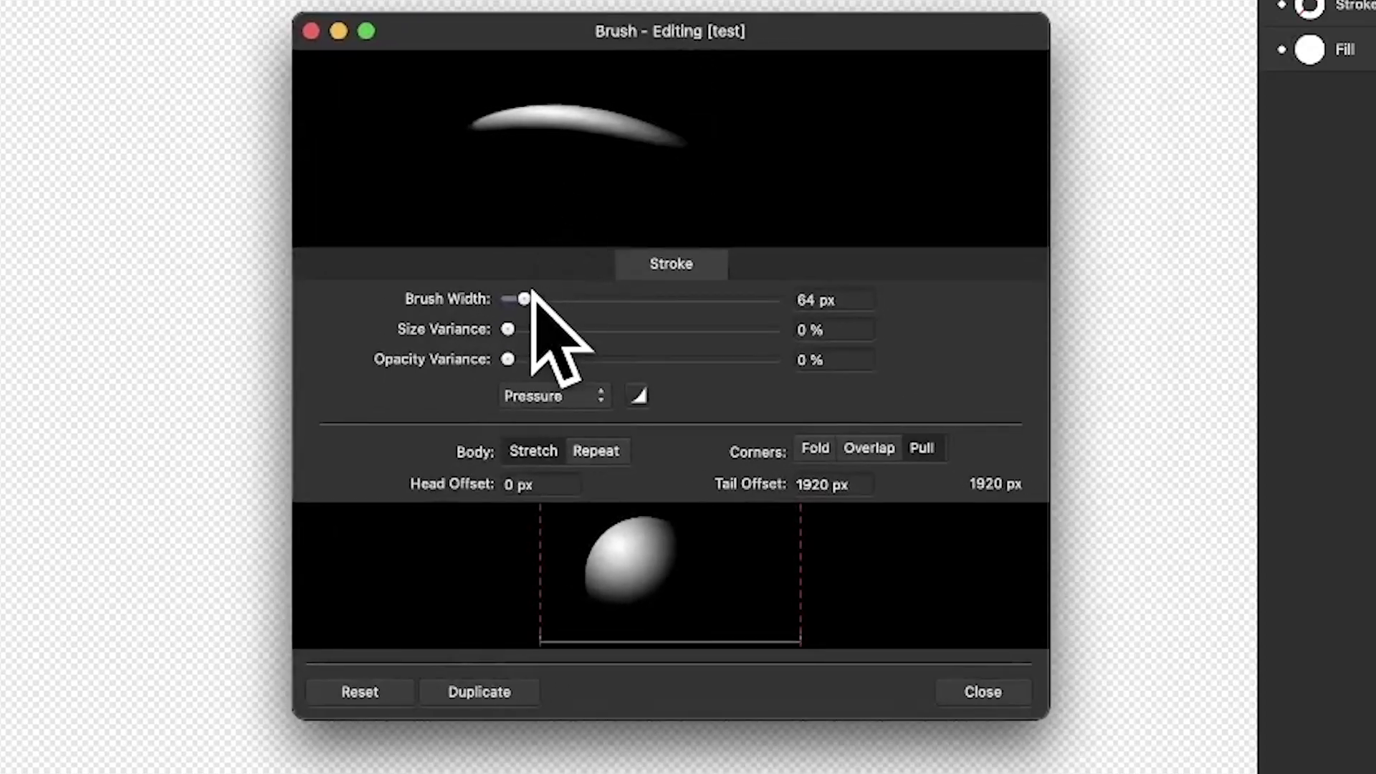
Make the brush repeat sphere dabs at 365.7 px width with 80% size variance, then close.
{"action": "left_click_drag", "start_coordinate": [532, 291], "coordinate": [532, 293]}
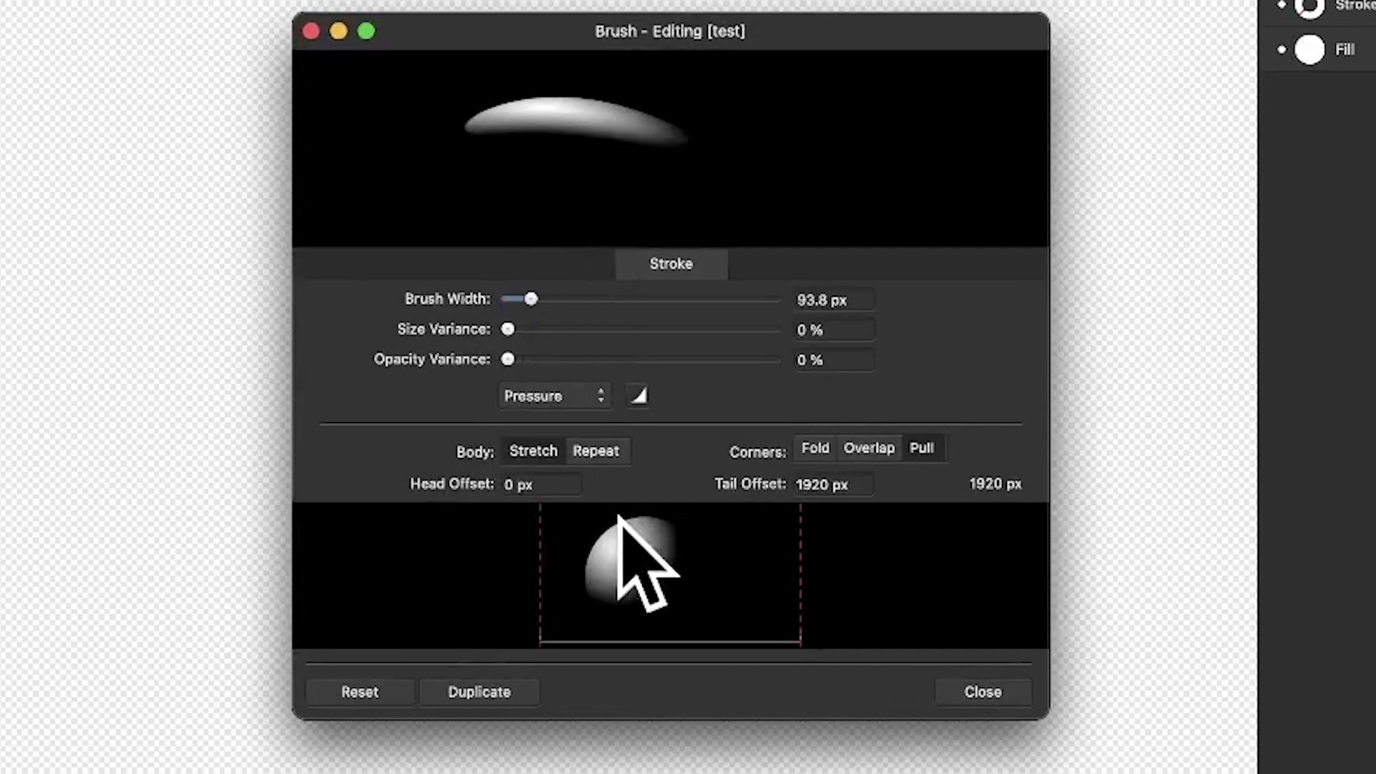
{"action": "left_click", "coordinate": [607, 447]}
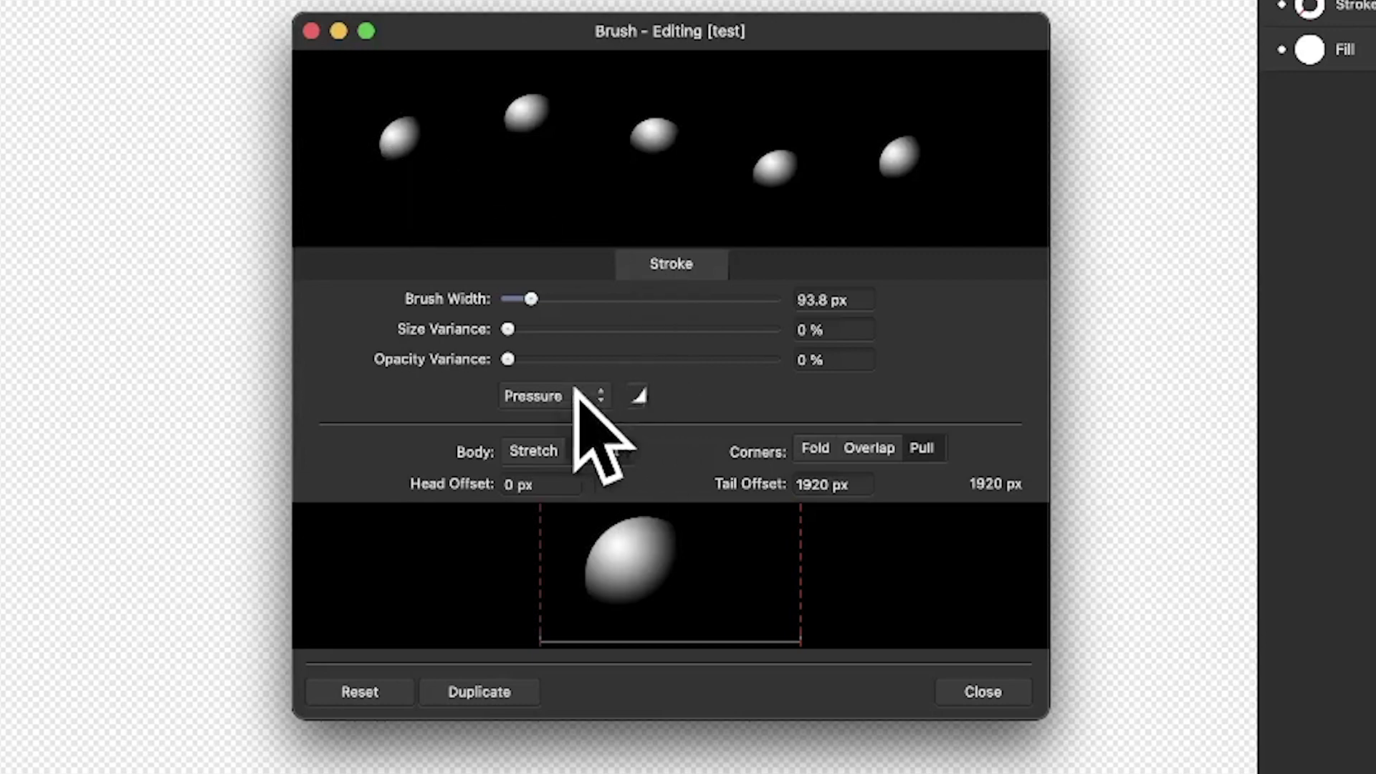
{"action": "left_click", "coordinate": [606, 395]}
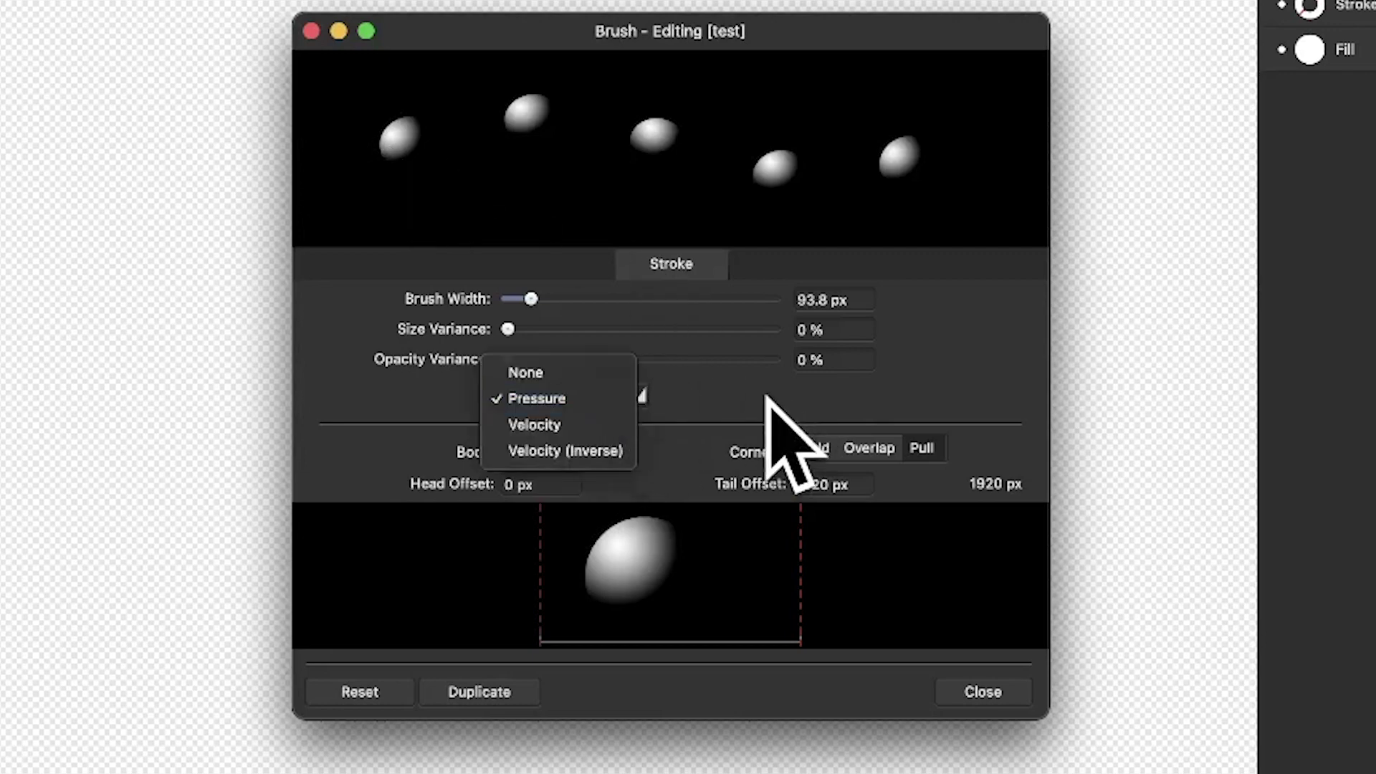
{"action": "left_click", "coordinate": [768, 393]}
{"action": "mouse_move", "coordinate": [534, 297]}
{"action": "left_mouse_down"}
{"action": "mouse_move", "coordinate": [590, 298]}
{"action": "mouse_move", "coordinate": [571, 301]}
{"action": "left_mouse_up"}
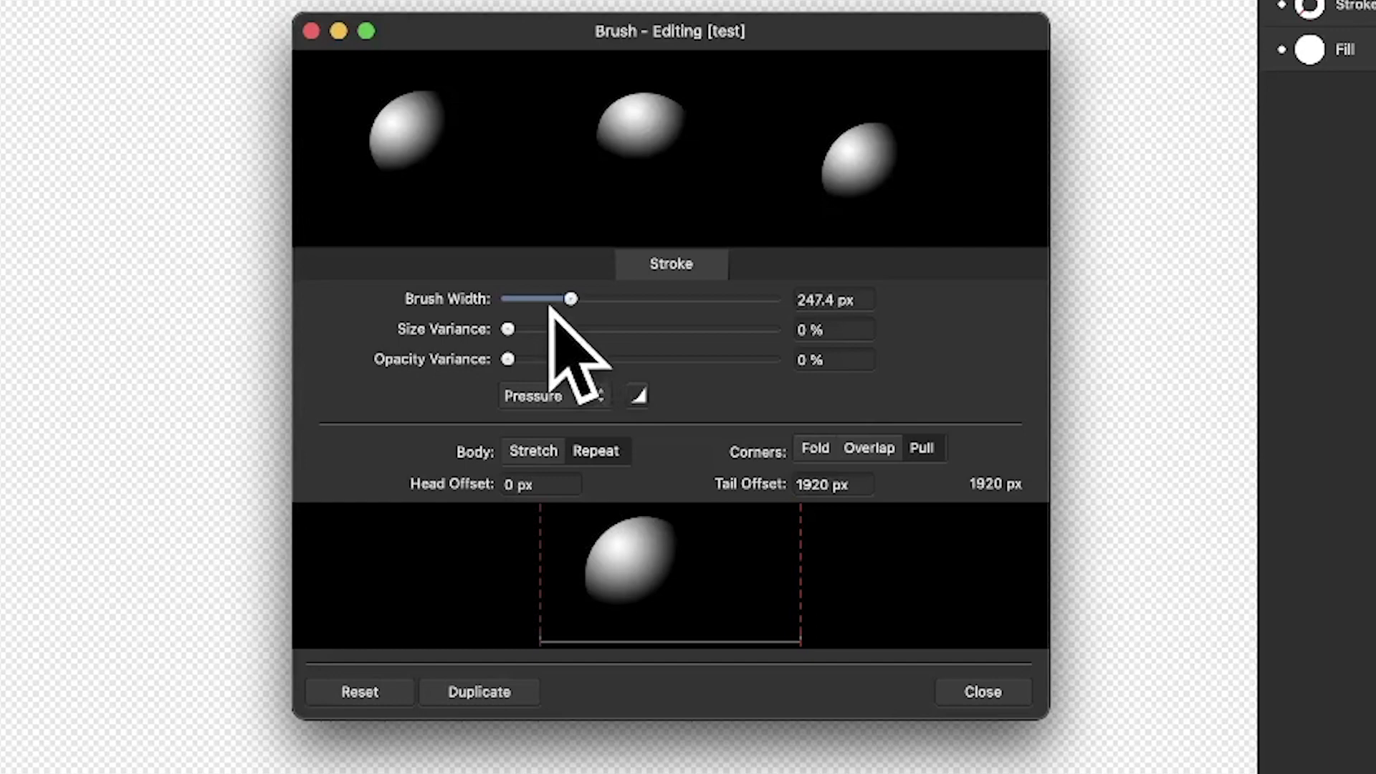
{"action": "left_click_drag", "start_coordinate": [571, 298], "coordinate": [602, 299]}
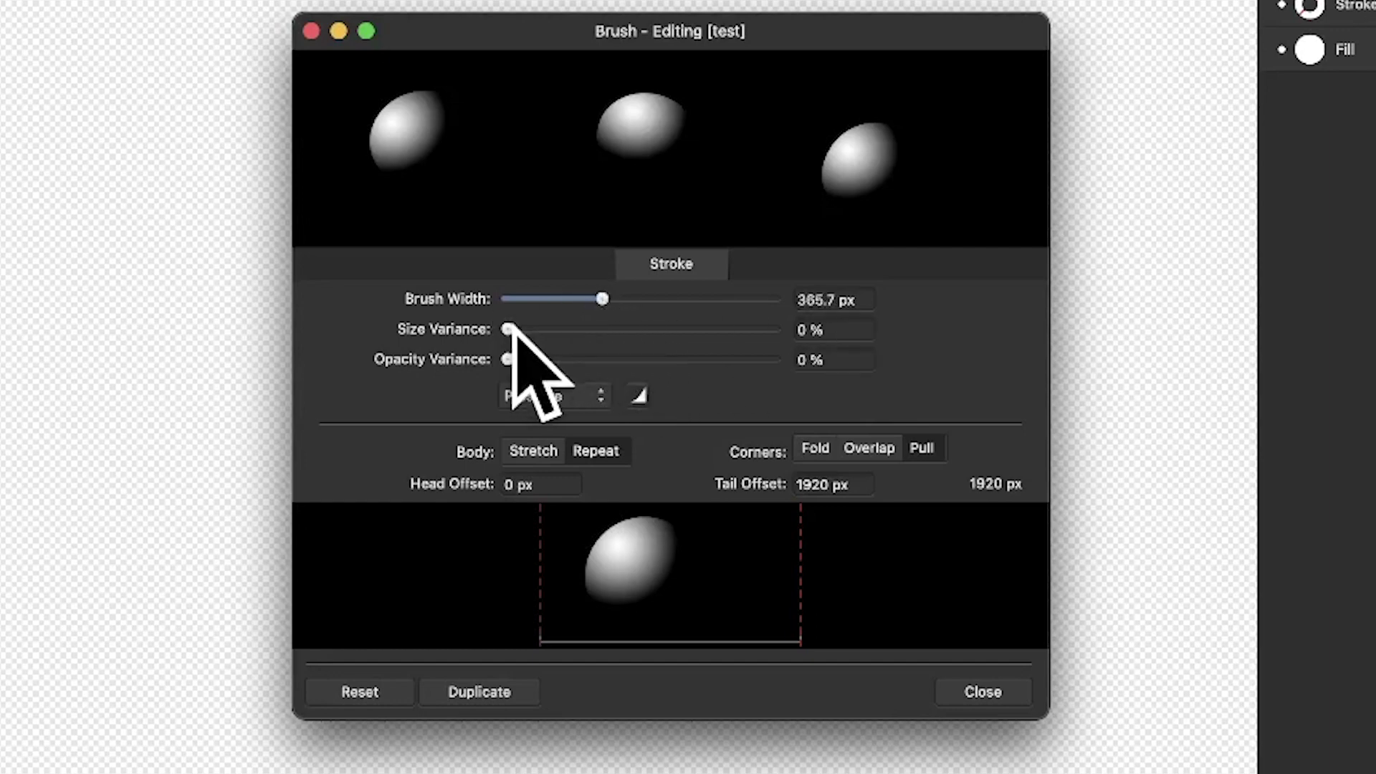
{"action": "mouse_move", "coordinate": [510, 330]}
{"action": "left_mouse_down"}
{"action": "mouse_move", "coordinate": [781, 351]}
{"action": "mouse_move", "coordinate": [710, 344]}
{"action": "mouse_move", "coordinate": [725, 363]}
{"action": "mouse_move", "coordinate": [670, 363]}
{"action": "left_mouse_up"}
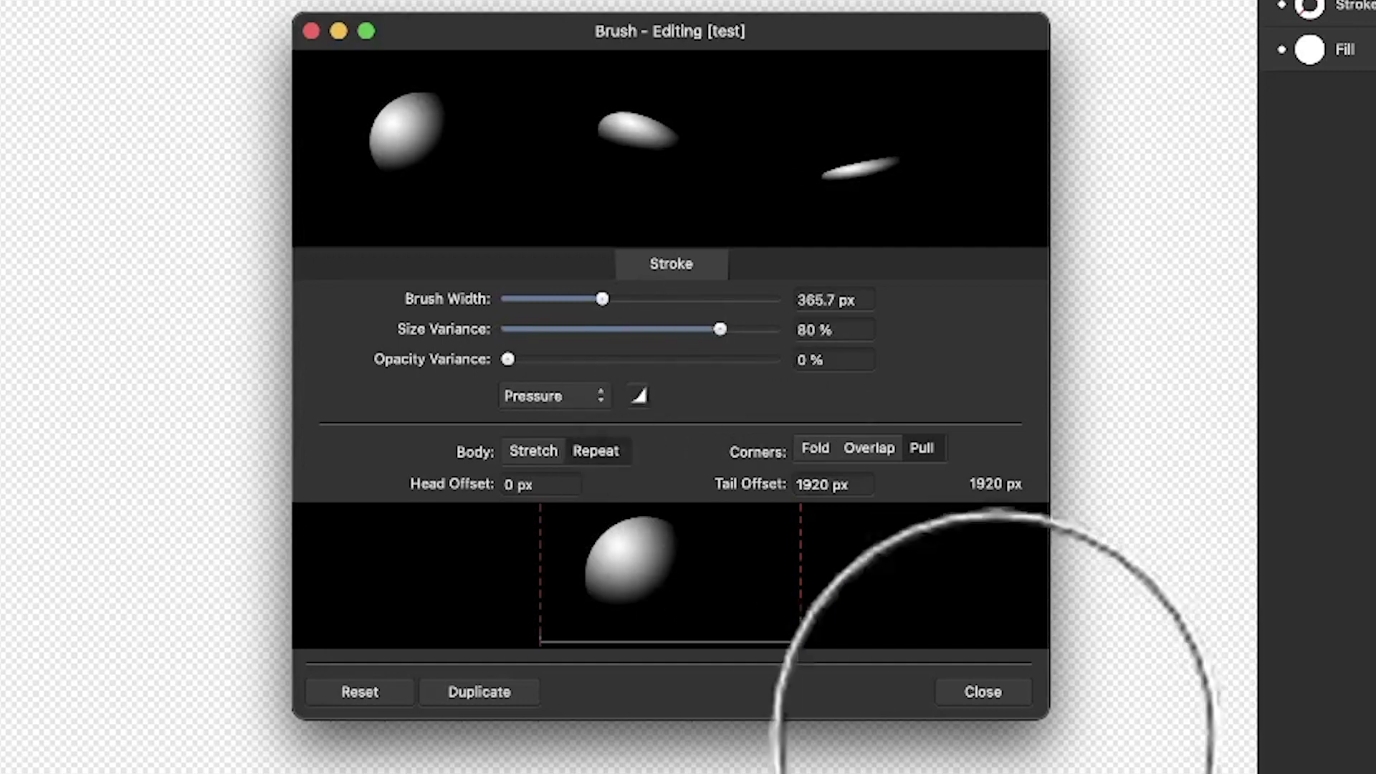
{"action": "left_click", "coordinate": [997, 681]}
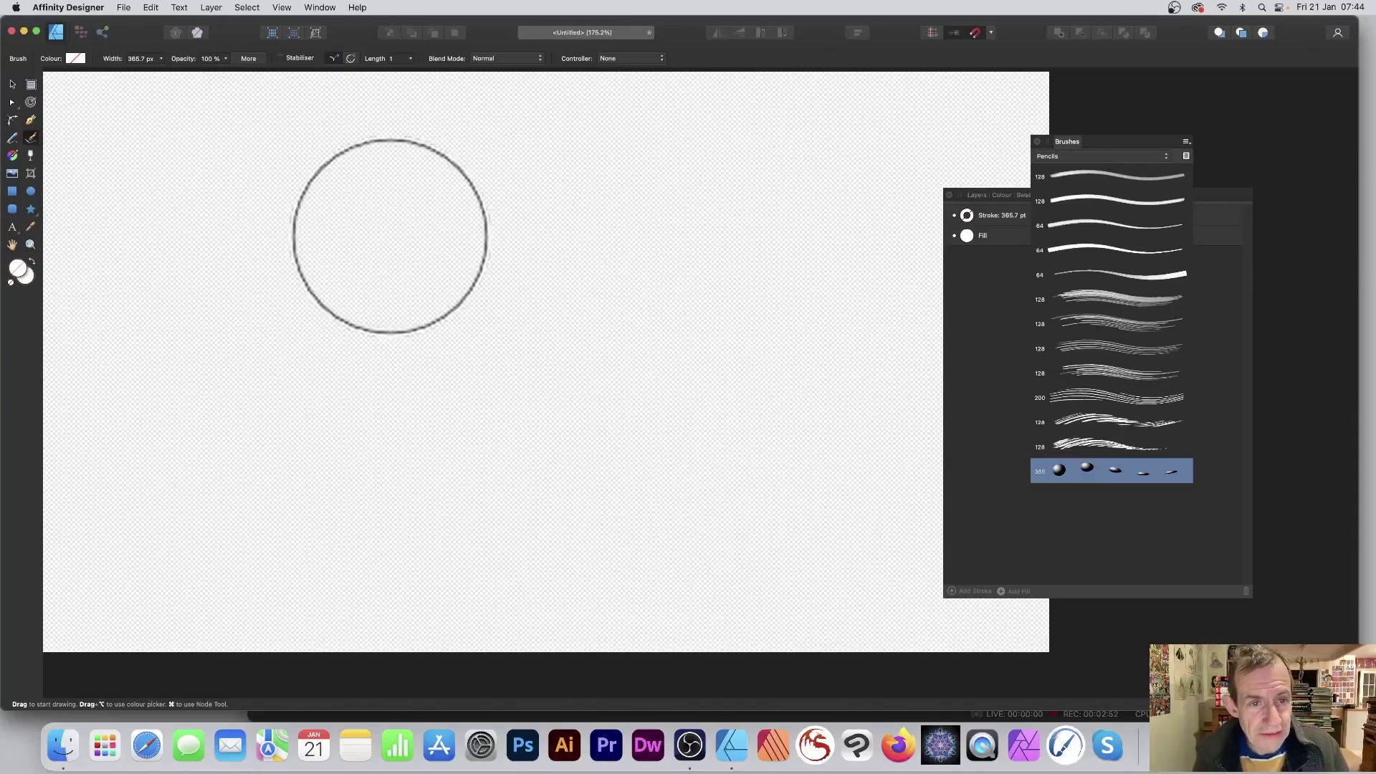
Paint and delete a few test blobs, then narrow the brush width to 225.5 px.
{"action": "left_click_drag", "start_coordinate": [232, 198], "coordinate": [329, 248]}
{"action": "left_click_drag", "start_coordinate": [645, 344], "coordinate": [688, 380]}
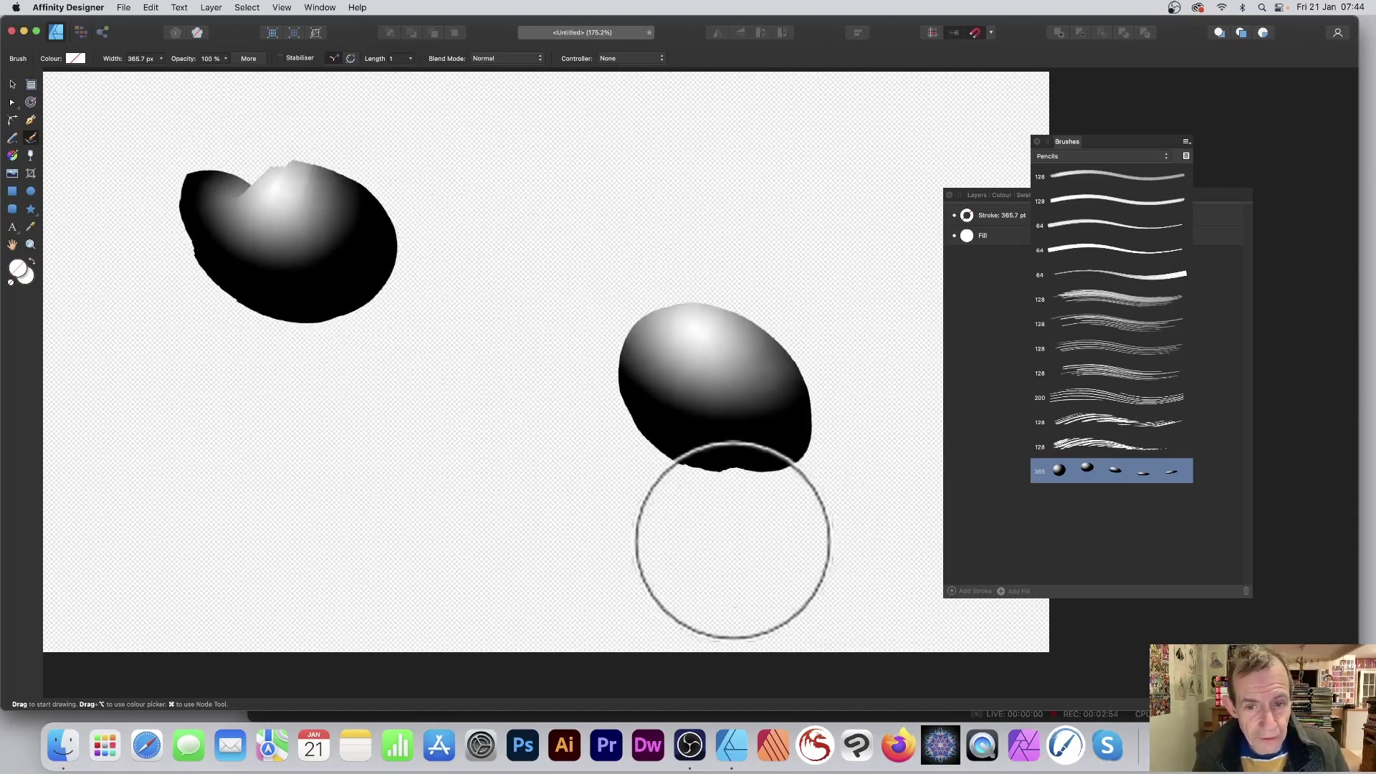
{"action": "left_click_drag", "start_coordinate": [574, 530], "coordinate": [545, 552]}
{"action": "mouse_move", "coordinate": [404, 490]}
{"action": "left_mouse_down"}
{"action": "mouse_move", "coordinate": [233, 509]}
{"action": "mouse_move", "coordinate": [194, 443]}
{"action": "left_mouse_up"}
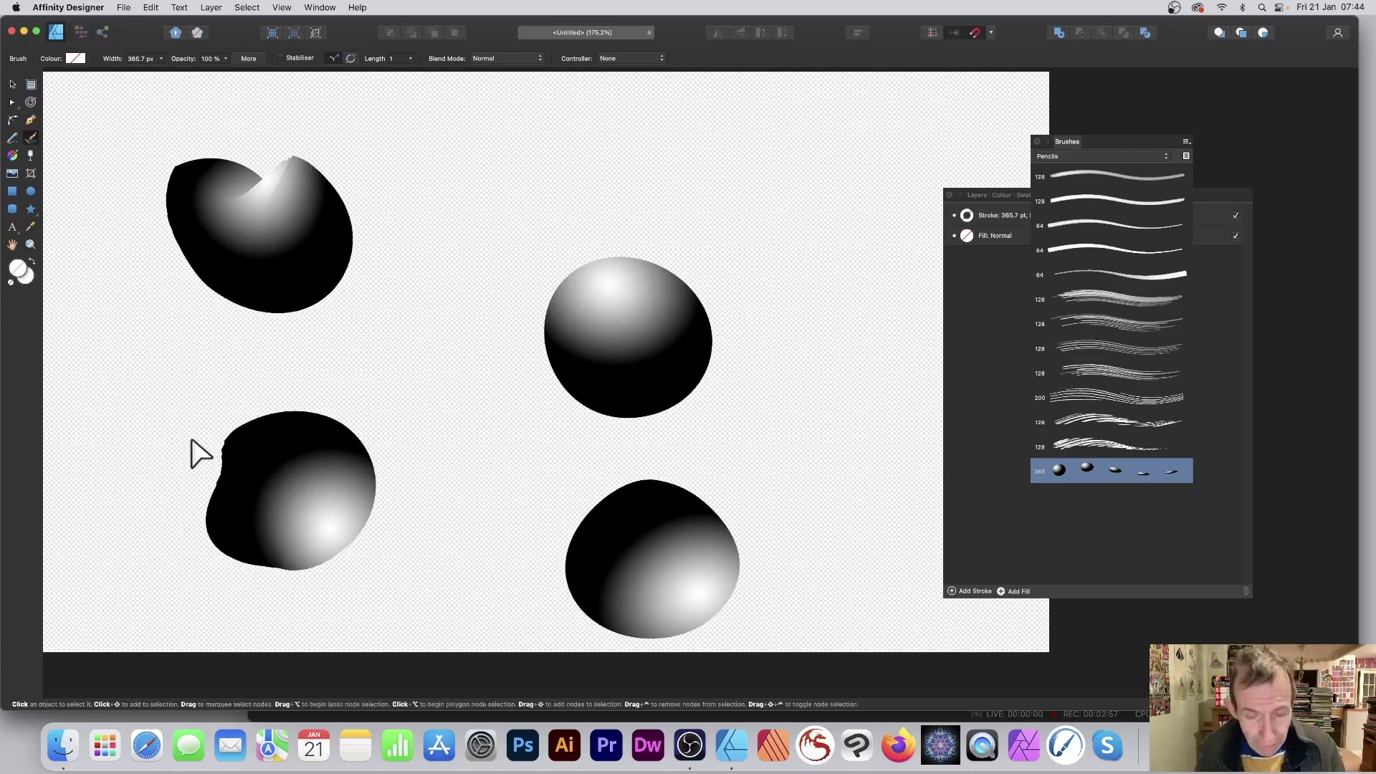
{"action": "key", "text": "Delete"}
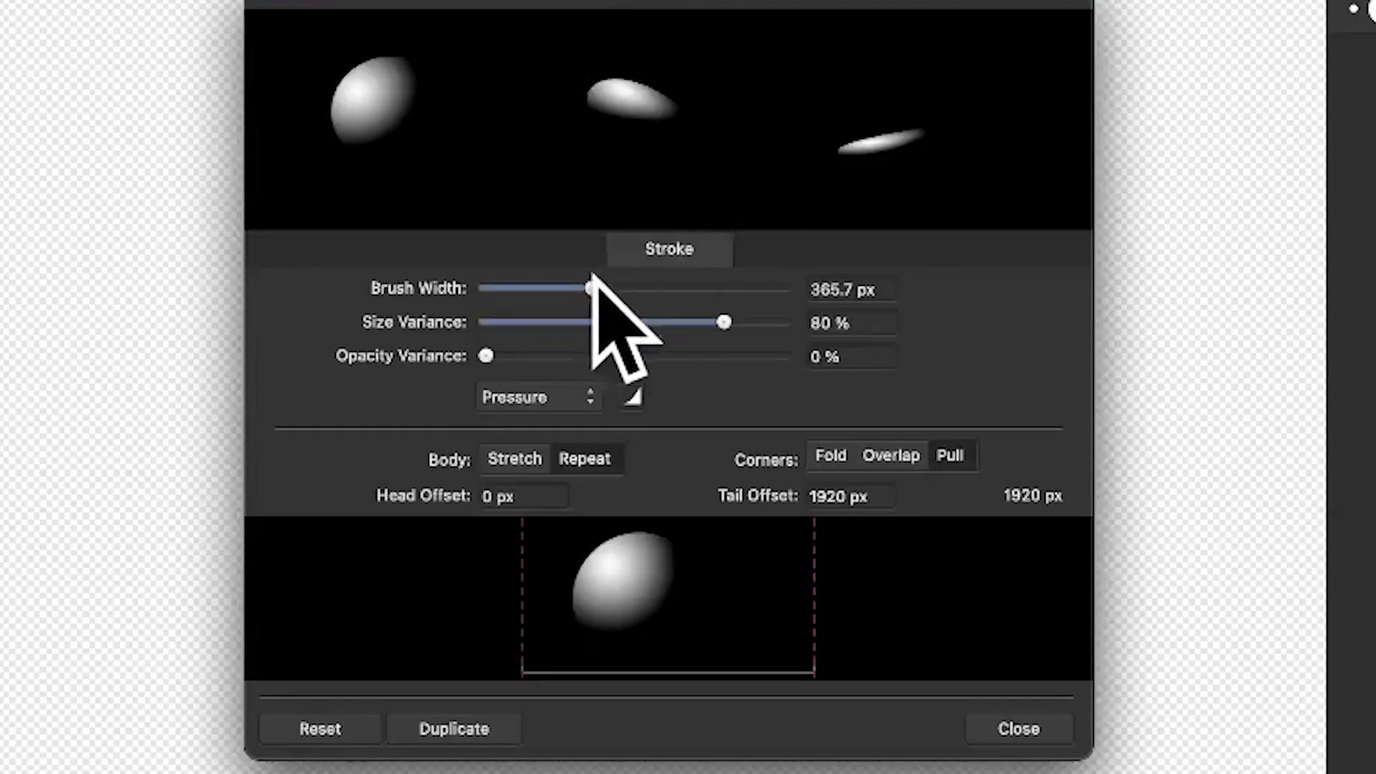
{"action": "left_click_drag", "start_coordinate": [590, 287], "coordinate": [548, 287]}
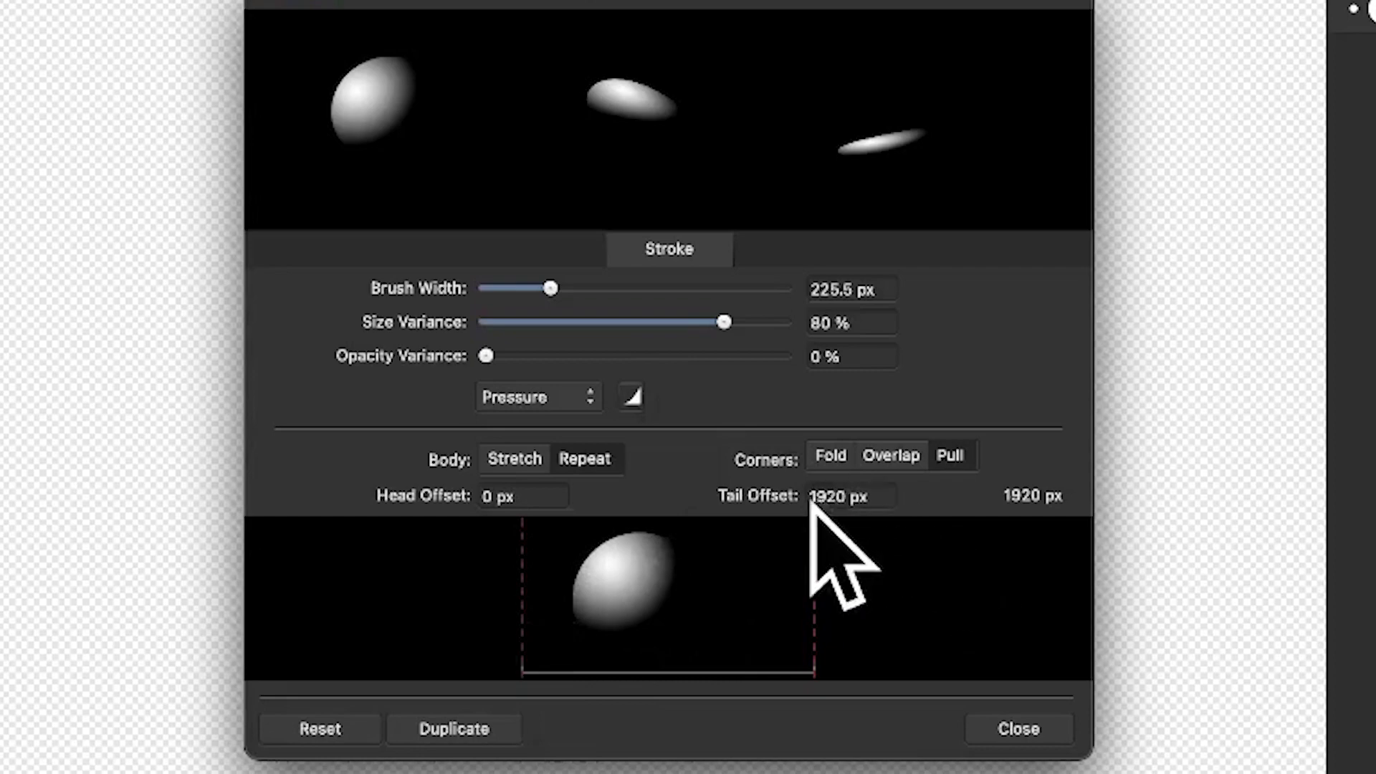
Shorten the brush's tail offset and raise its head offset to 297 px.
{"action": "left_click_drag", "start_coordinate": [815, 574], "coordinate": [690, 572]}
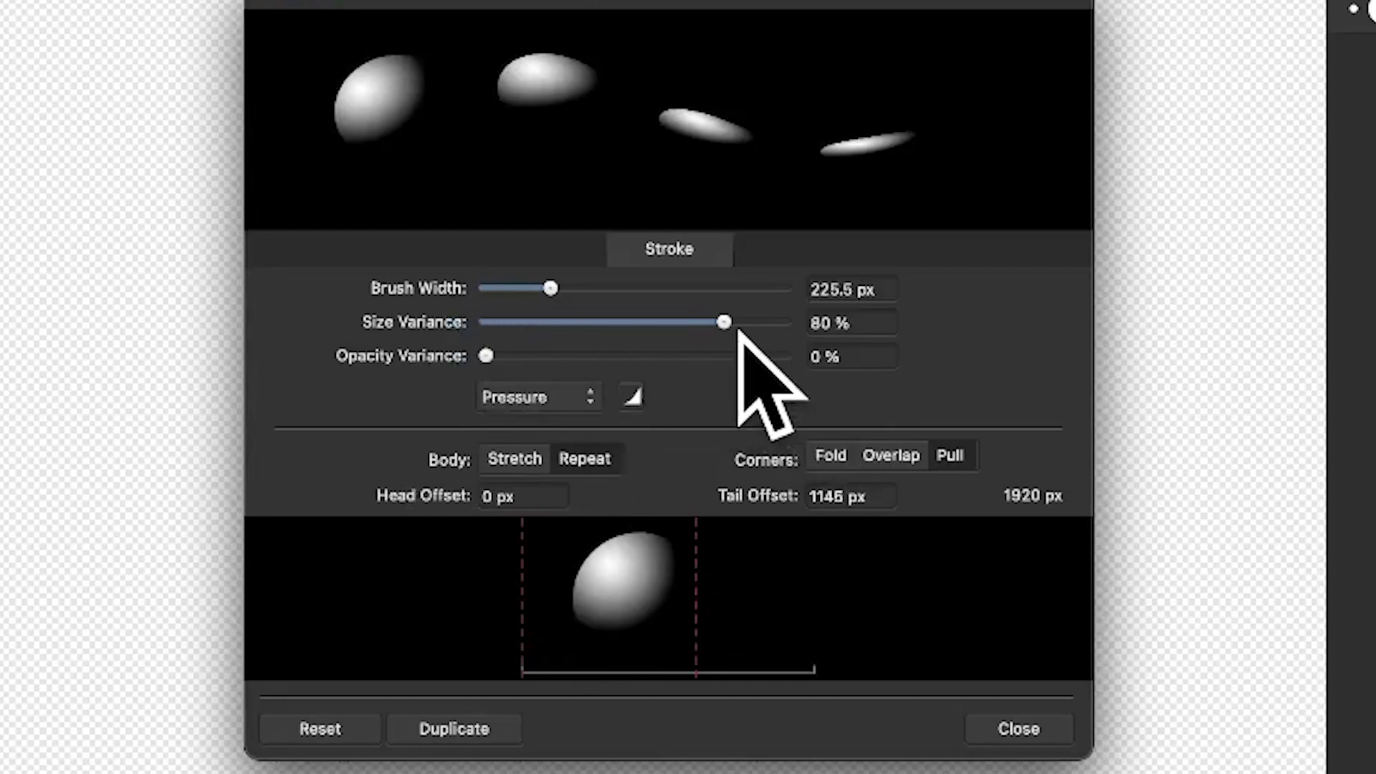
{"action": "left_click_drag", "start_coordinate": [526, 583], "coordinate": [571, 578]}
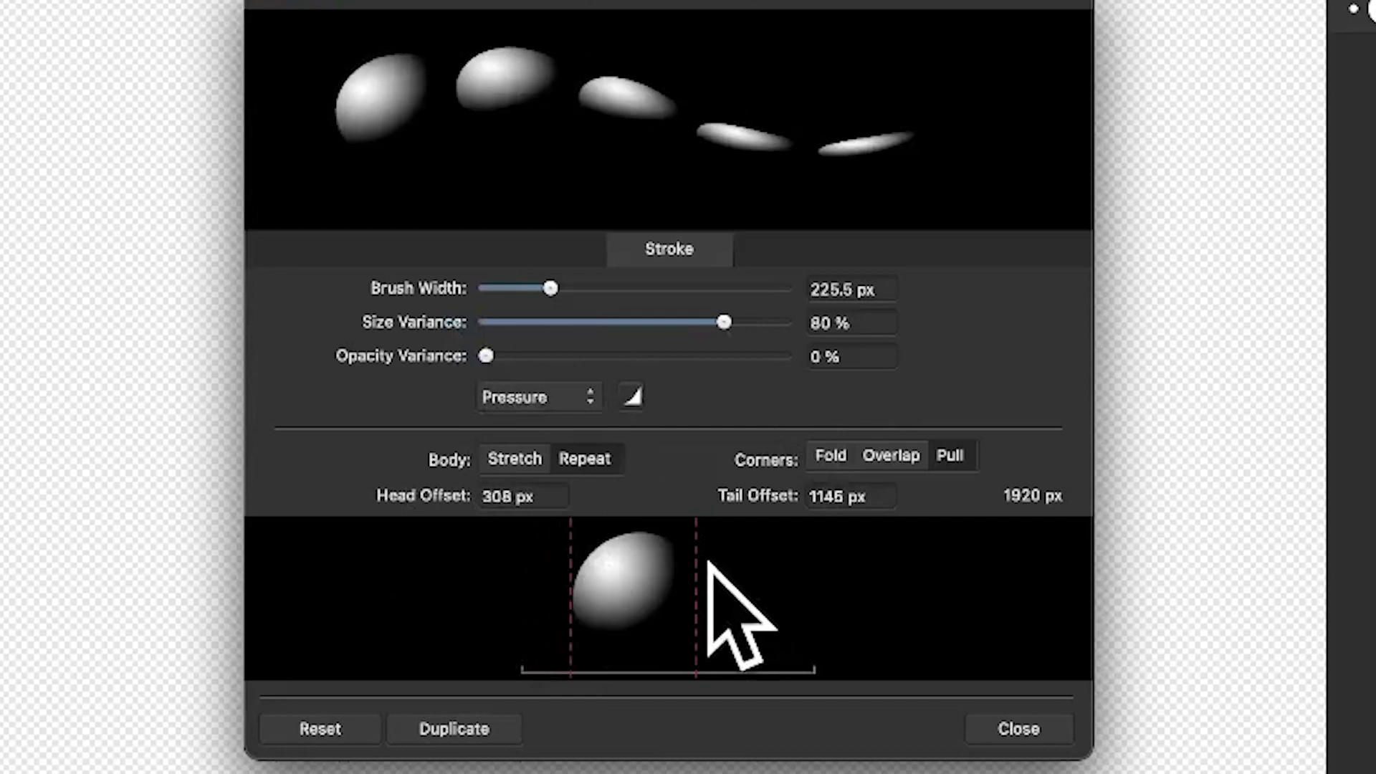
{"action": "left_click_drag", "start_coordinate": [717, 572], "coordinate": [718, 567]}
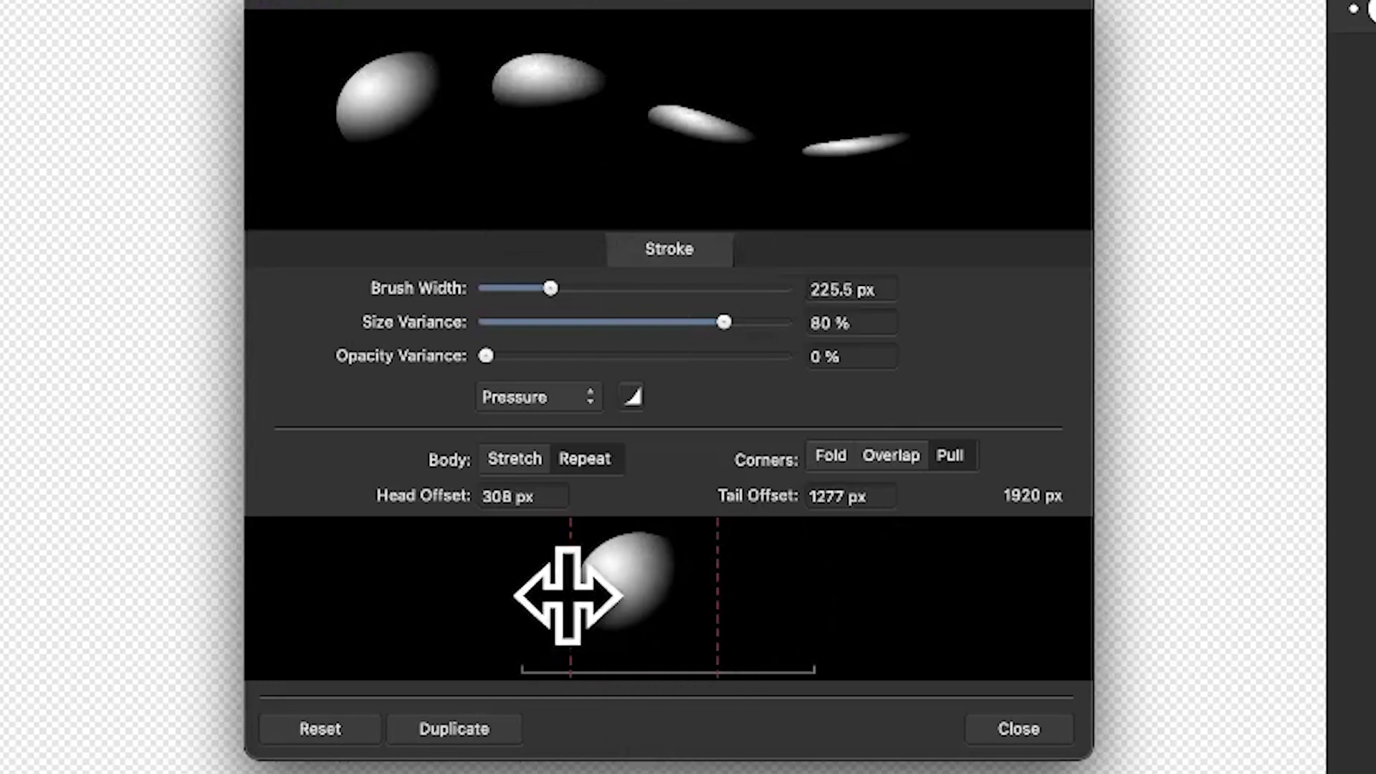
{"action": "left_click_drag", "start_coordinate": [571, 588], "coordinate": [568, 588]}
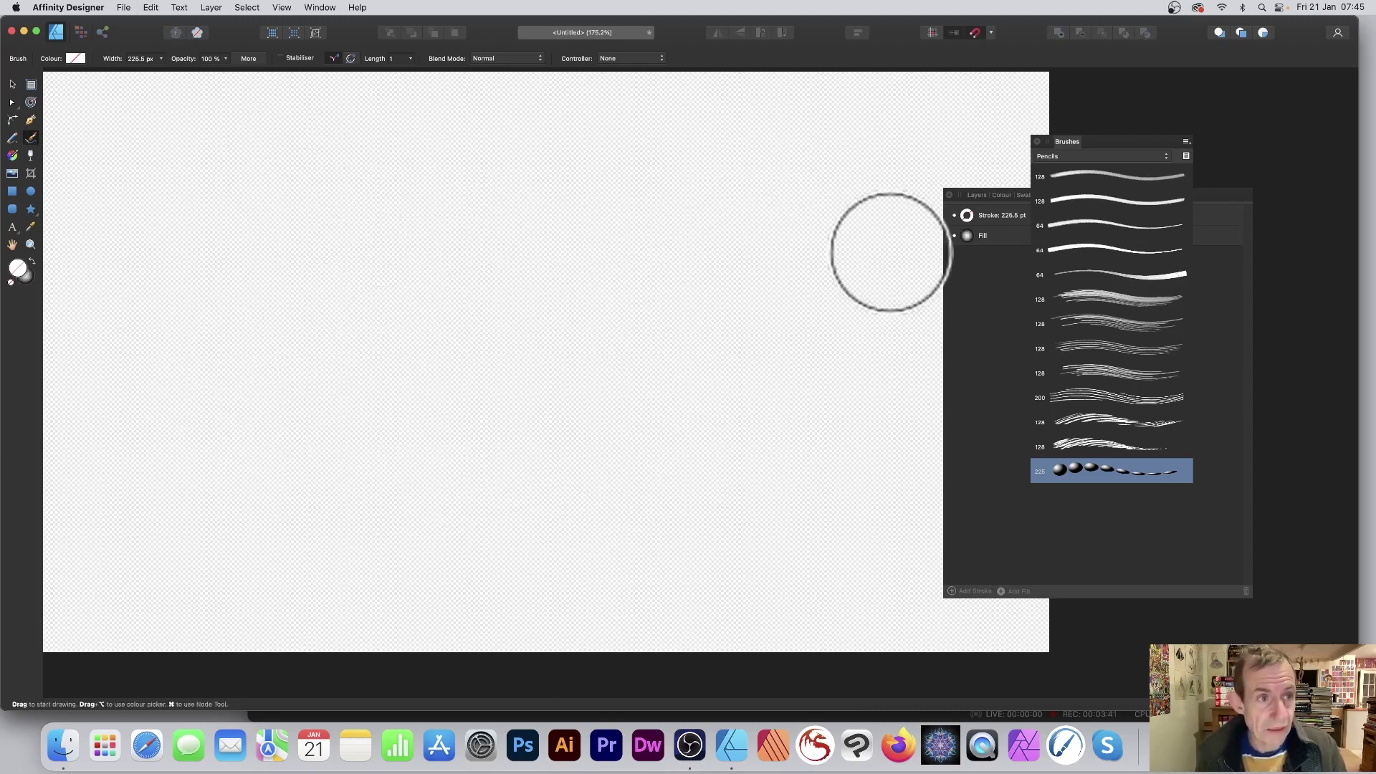
Set the brush width to 90 px, undo a test stroke, and paint a looping bead chain.
{"action": "left_click", "coordinate": [162, 59]}
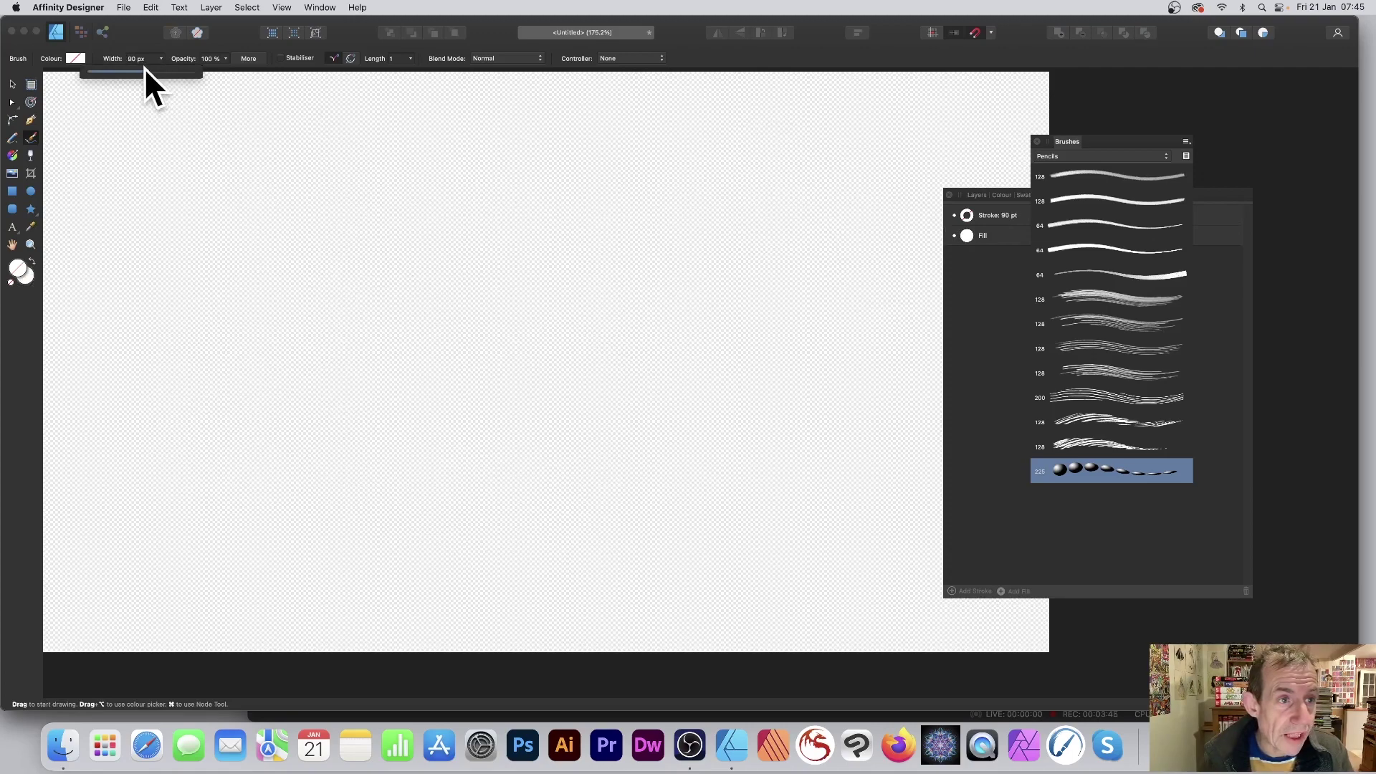
{"action": "mouse_move", "coordinate": [275, 190]}
{"action": "left_mouse_down"}
{"action": "mouse_move", "coordinate": [451, 294]}
{"action": "mouse_move", "coordinate": [589, 340]}
{"action": "mouse_move", "coordinate": [718, 455]}
{"action": "mouse_move", "coordinate": [612, 541]}
{"action": "mouse_move", "coordinate": [501, 424]}
{"action": "mouse_move", "coordinate": [732, 311]}
{"action": "mouse_move", "coordinate": [600, 249]}
{"action": "mouse_move", "coordinate": [480, 224]}
{"action": "mouse_move", "coordinate": [683, 209]}
{"action": "left_mouse_up"}
{"action": "key", "text": "super+z"}
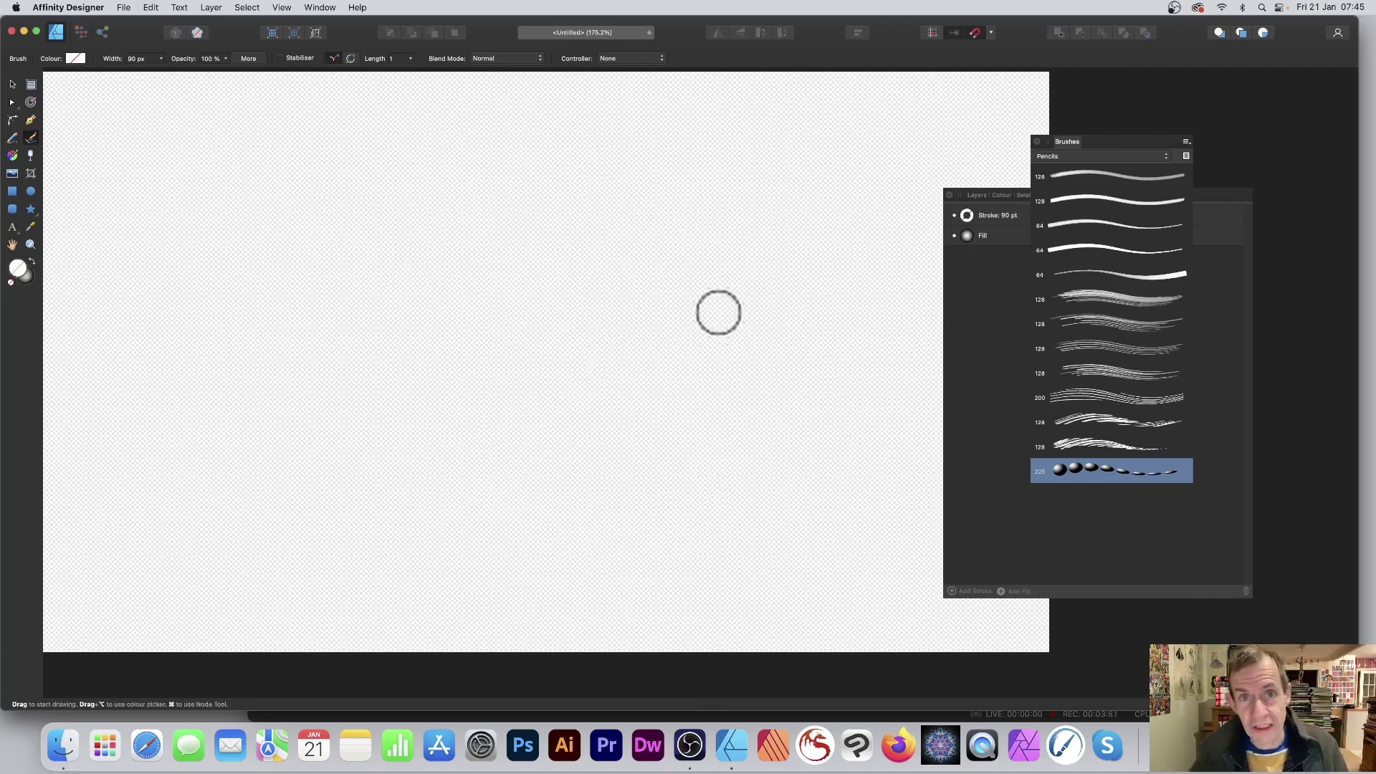
{"action": "mouse_move", "coordinate": [375, 157]}
{"action": "left_mouse_down"}
{"action": "mouse_move", "coordinate": [633, 230]}
{"action": "mouse_move", "coordinate": [516, 351]}
{"action": "mouse_move", "coordinate": [270, 387]}
{"action": "mouse_move", "coordinate": [285, 331]}
{"action": "left_mouse_up"}
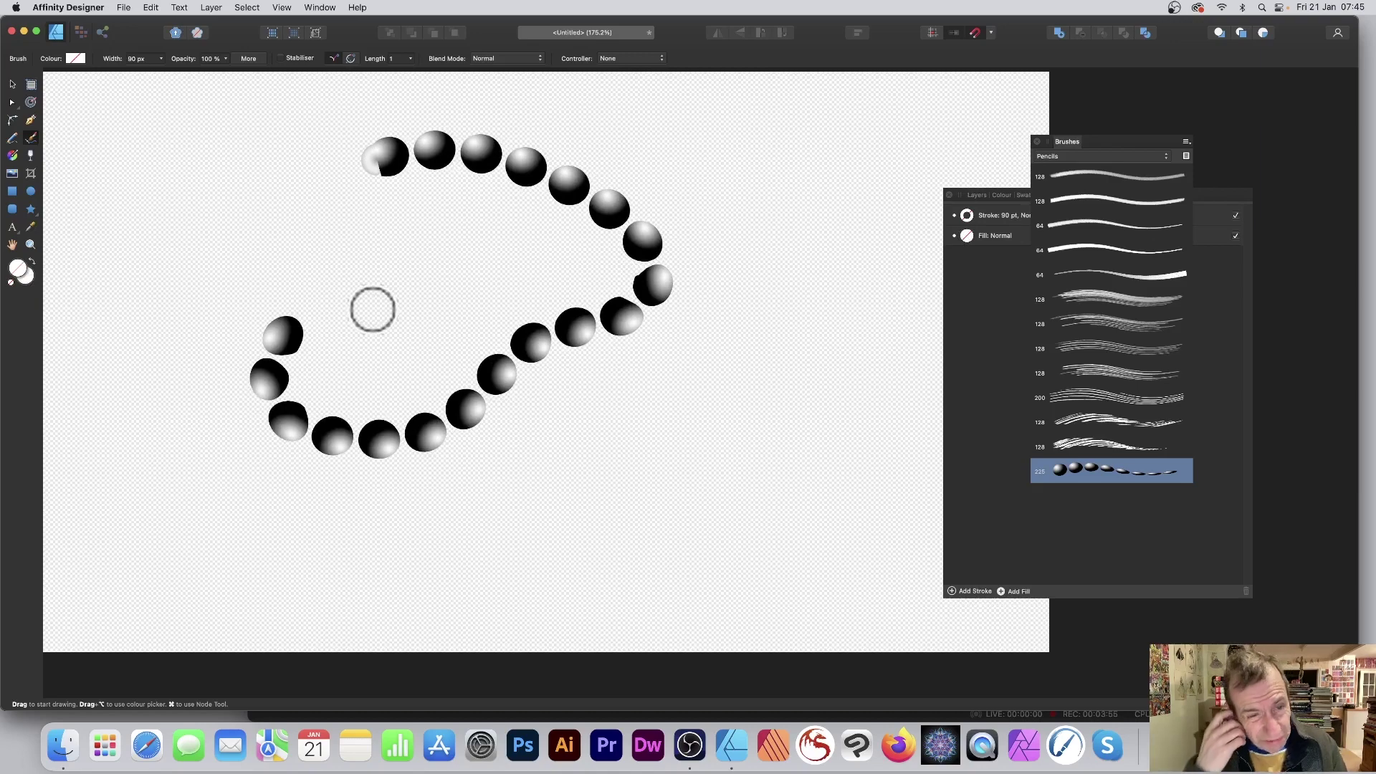
Select the bead stroke and float the Appearance panel showing its 90 pt stroke and fill.
{"action": "left_click", "coordinate": [13, 85]}
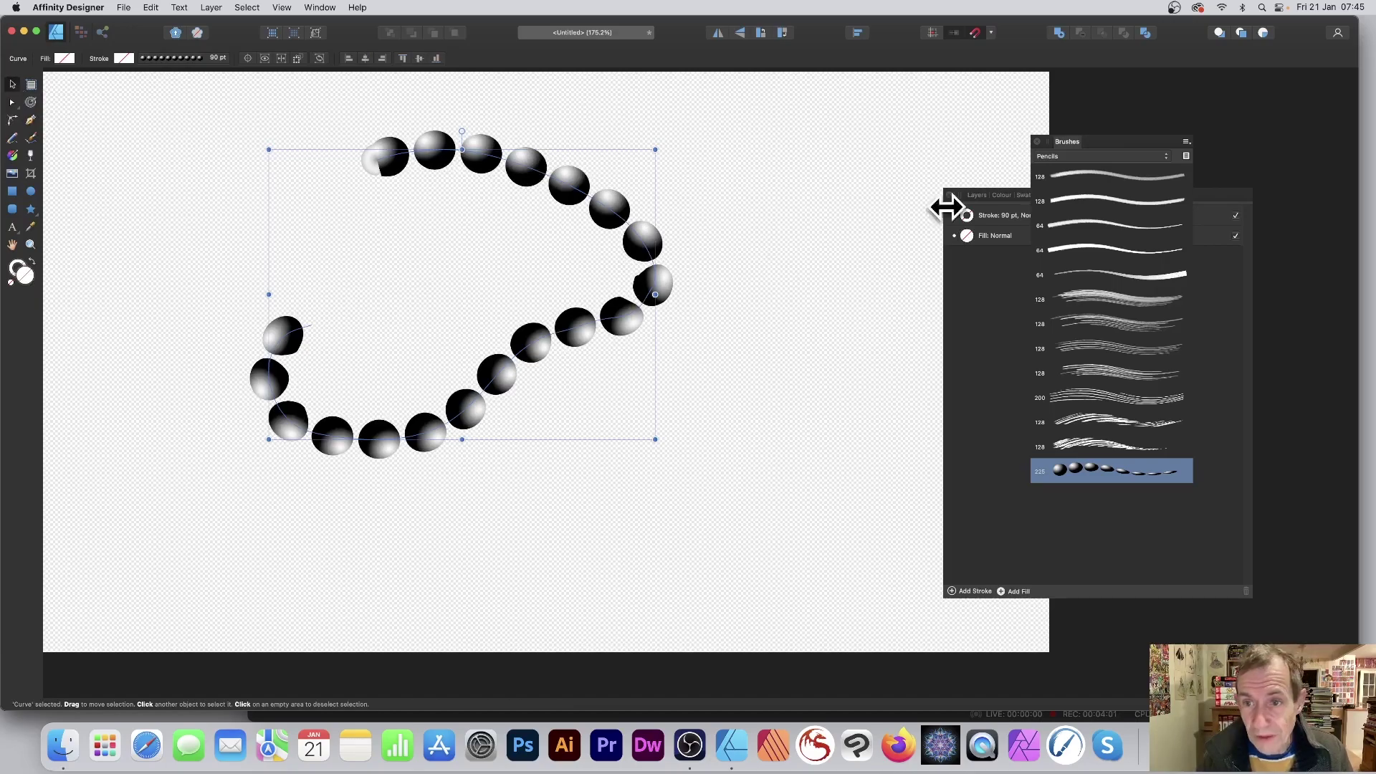
{"action": "left_click", "coordinate": [1005, 281]}
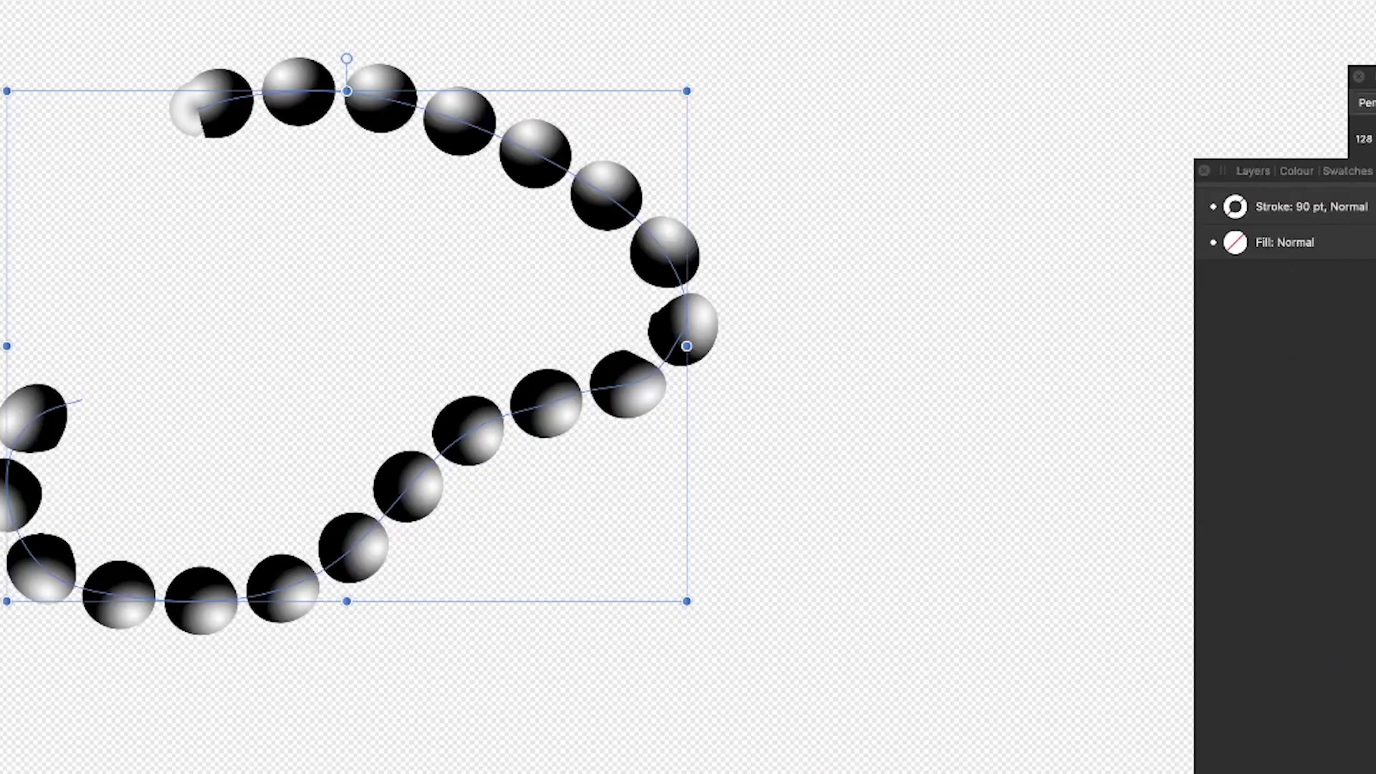
{"action": "mouse_move", "coordinate": [1251, 176]}
{"action": "left_mouse_down"}
{"action": "mouse_move", "coordinate": [977, 104]}
{"action": "mouse_move", "coordinate": [873, 118]}
{"action": "left_mouse_up"}
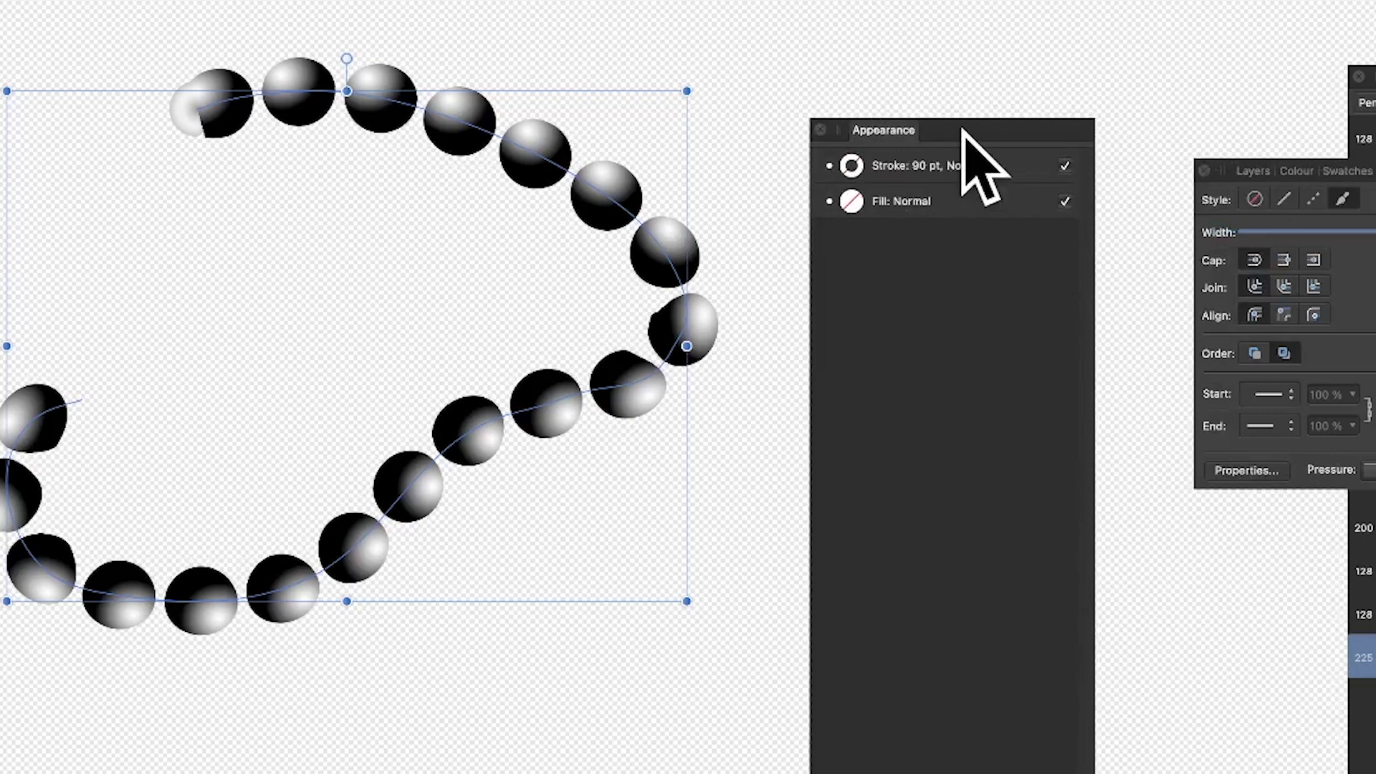
Recolour the bead chain's stroke to a light blue on the HSL wheel.
{"action": "left_click", "coordinate": [856, 173]}
{"action": "left_click", "coordinate": [855, 169]}
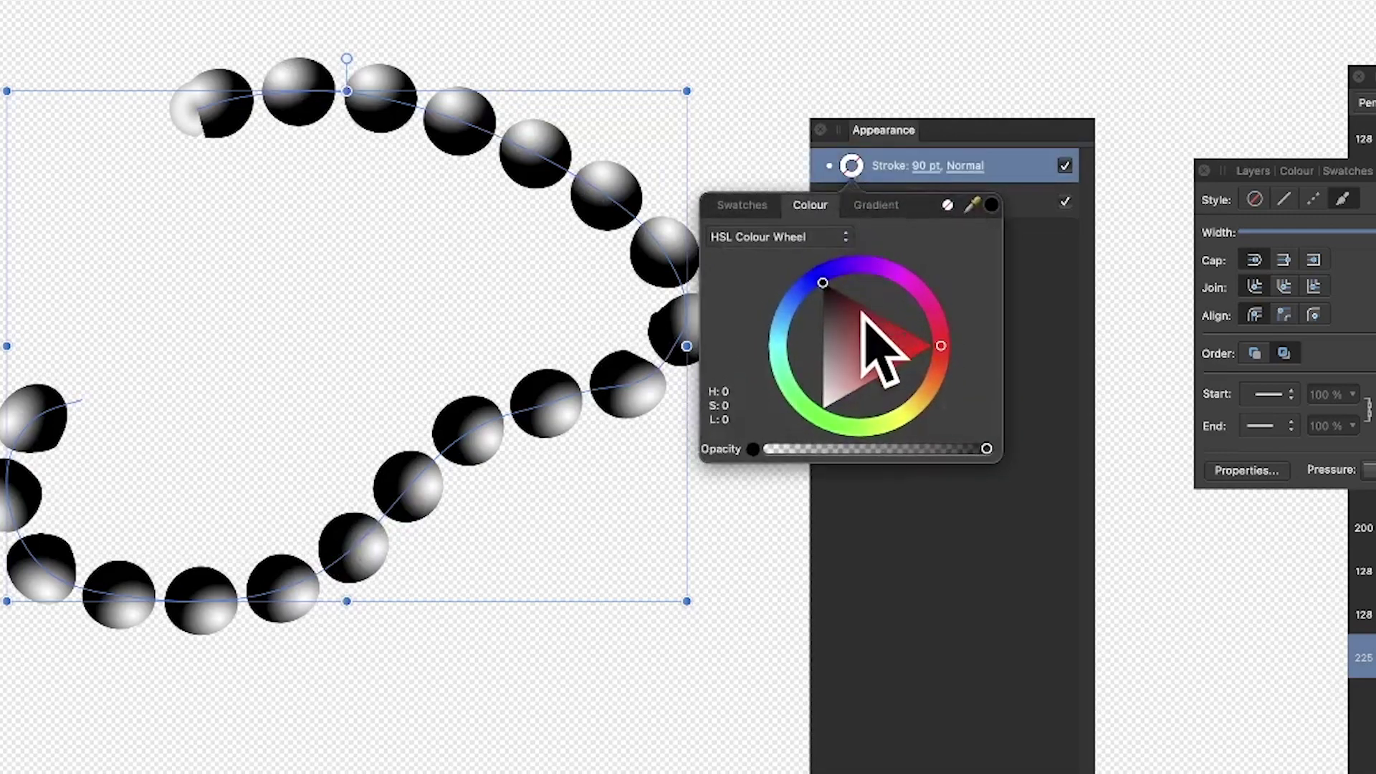
{"action": "mouse_move", "coordinate": [869, 314]}
{"action": "left_mouse_down"}
{"action": "mouse_move", "coordinate": [912, 344]}
{"action": "mouse_move", "coordinate": [903, 334]}
{"action": "left_mouse_up"}
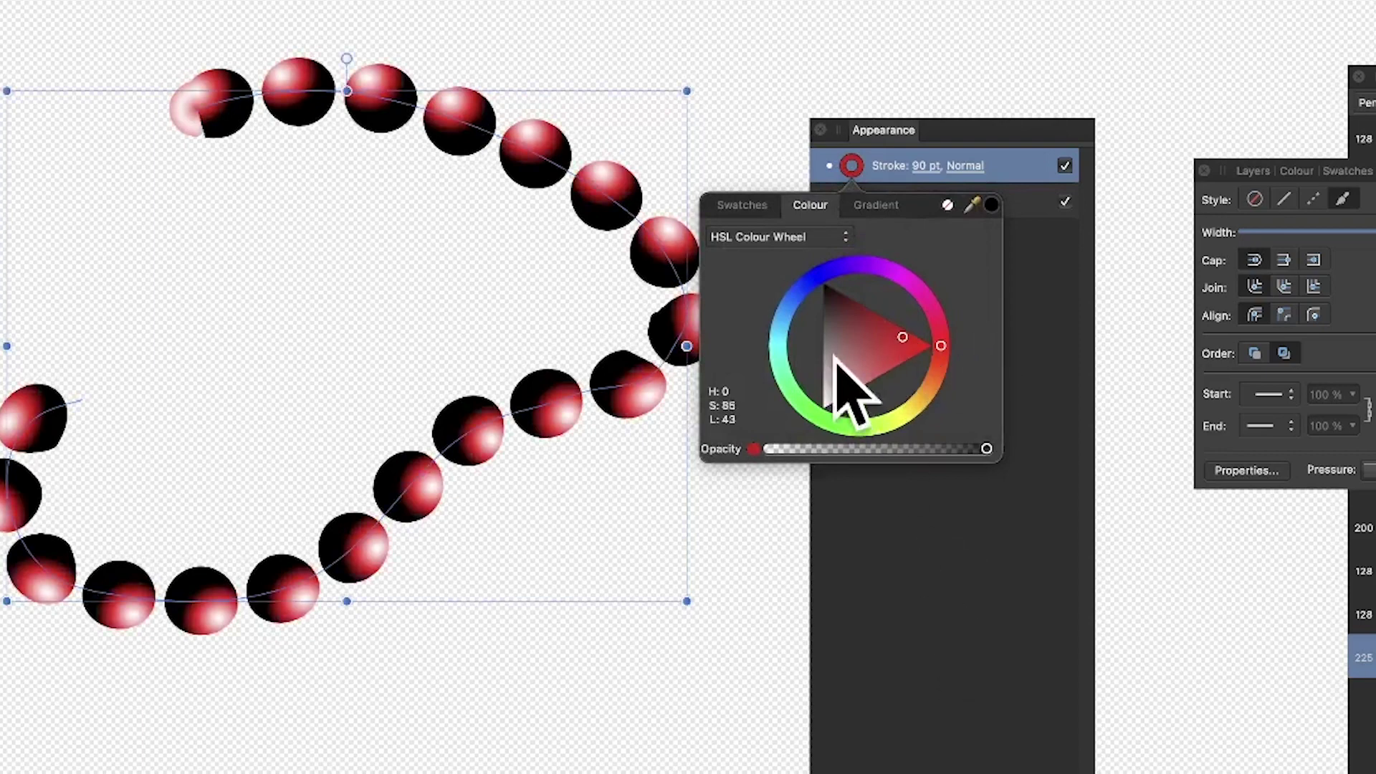
{"action": "left_click", "coordinate": [803, 287]}
{"action": "left_click_drag", "start_coordinate": [872, 342], "coordinate": [884, 327]}
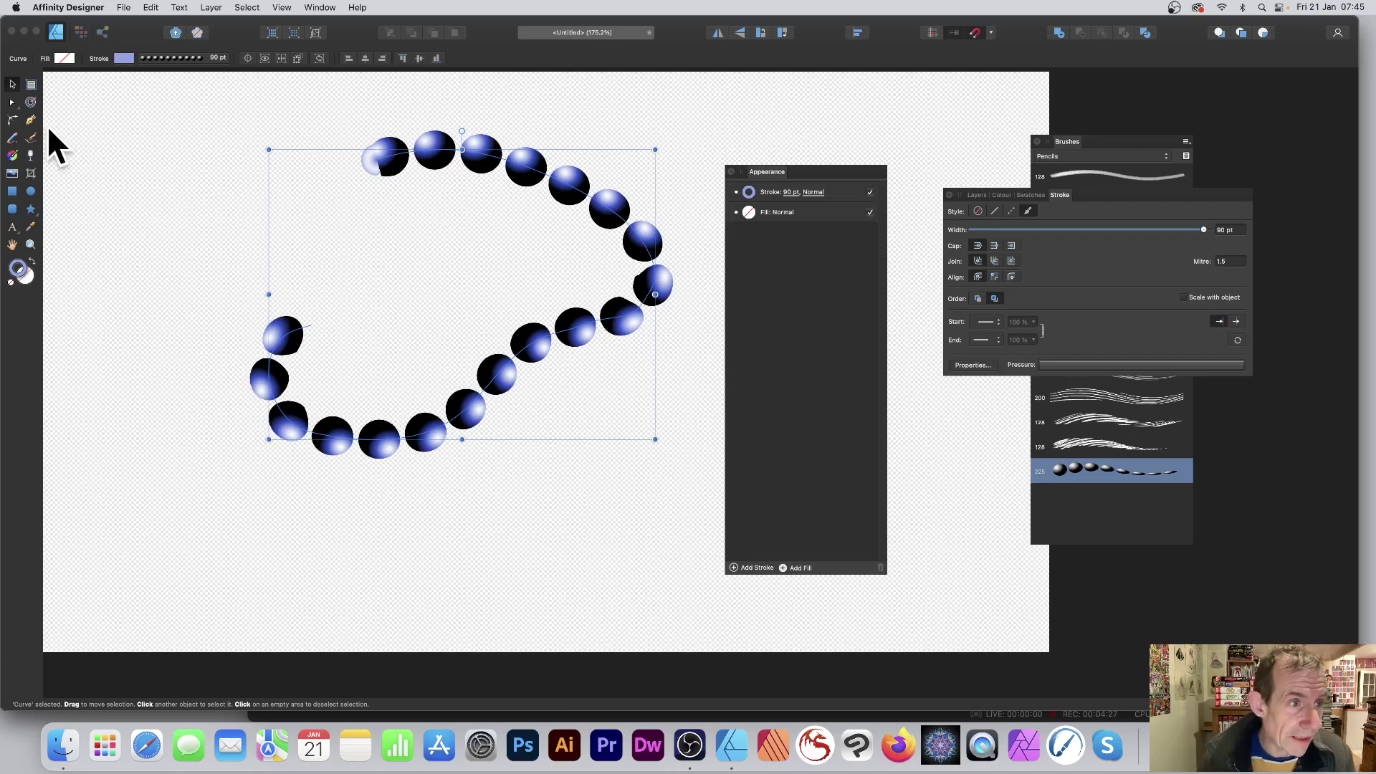
Paint two more looping blue bead strokes with the Paint Brush, one at top-left.
{"action": "left_click", "coordinate": [31, 137]}
{"action": "mouse_move", "coordinate": [136, 143]}
{"action": "left_mouse_down"}
{"action": "mouse_move", "coordinate": [298, 225]}
{"action": "mouse_move", "coordinate": [428, 409]}
{"action": "mouse_move", "coordinate": [519, 246]}
{"action": "mouse_move", "coordinate": [593, 397]}
{"action": "mouse_move", "coordinate": [476, 457]}
{"action": "left_mouse_up"}
{"action": "mouse_move", "coordinate": [332, 105]}
{"action": "left_mouse_down"}
{"action": "mouse_move", "coordinate": [363, 418]}
{"action": "mouse_move", "coordinate": [258, 221]}
{"action": "left_mouse_up"}
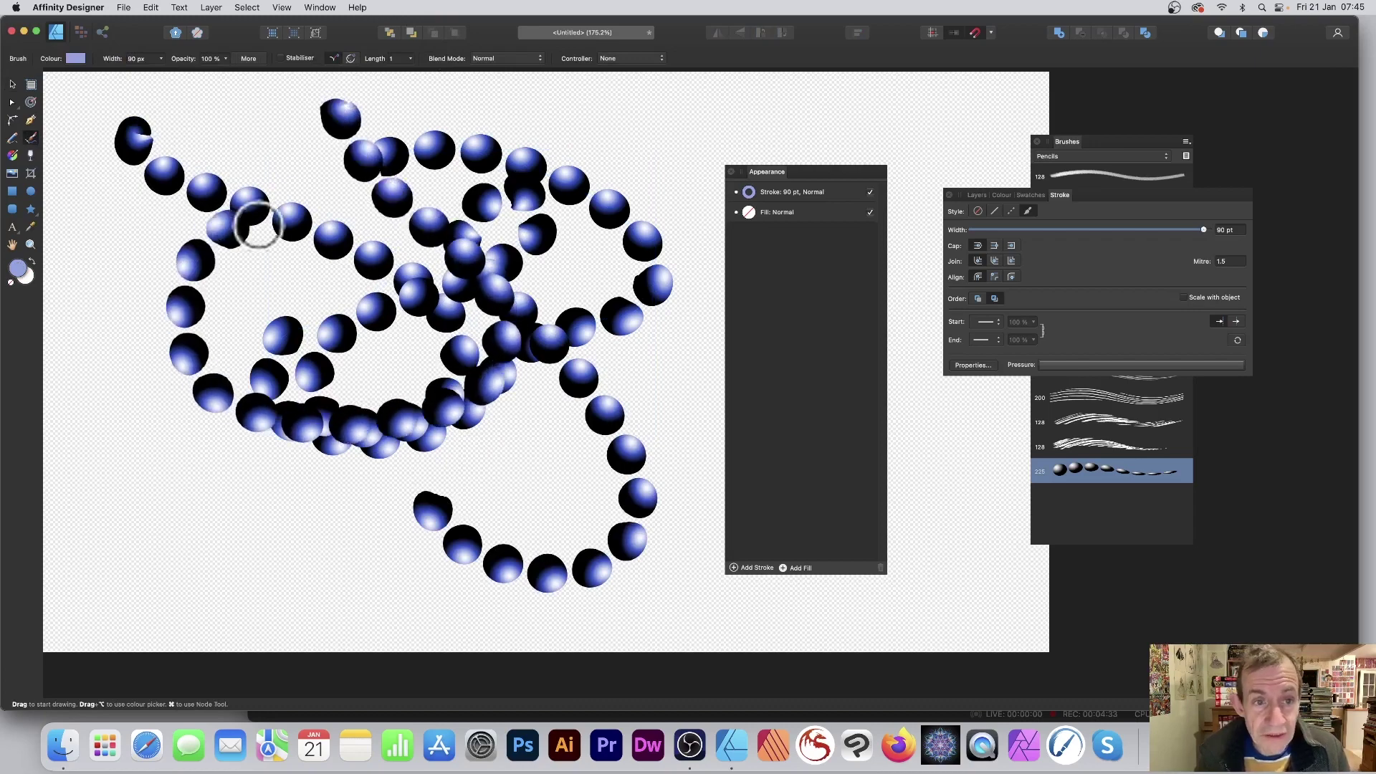
Select one looping bead stroke and change its stroke colour to a deep red.
{"action": "left_click", "coordinate": [11, 83]}
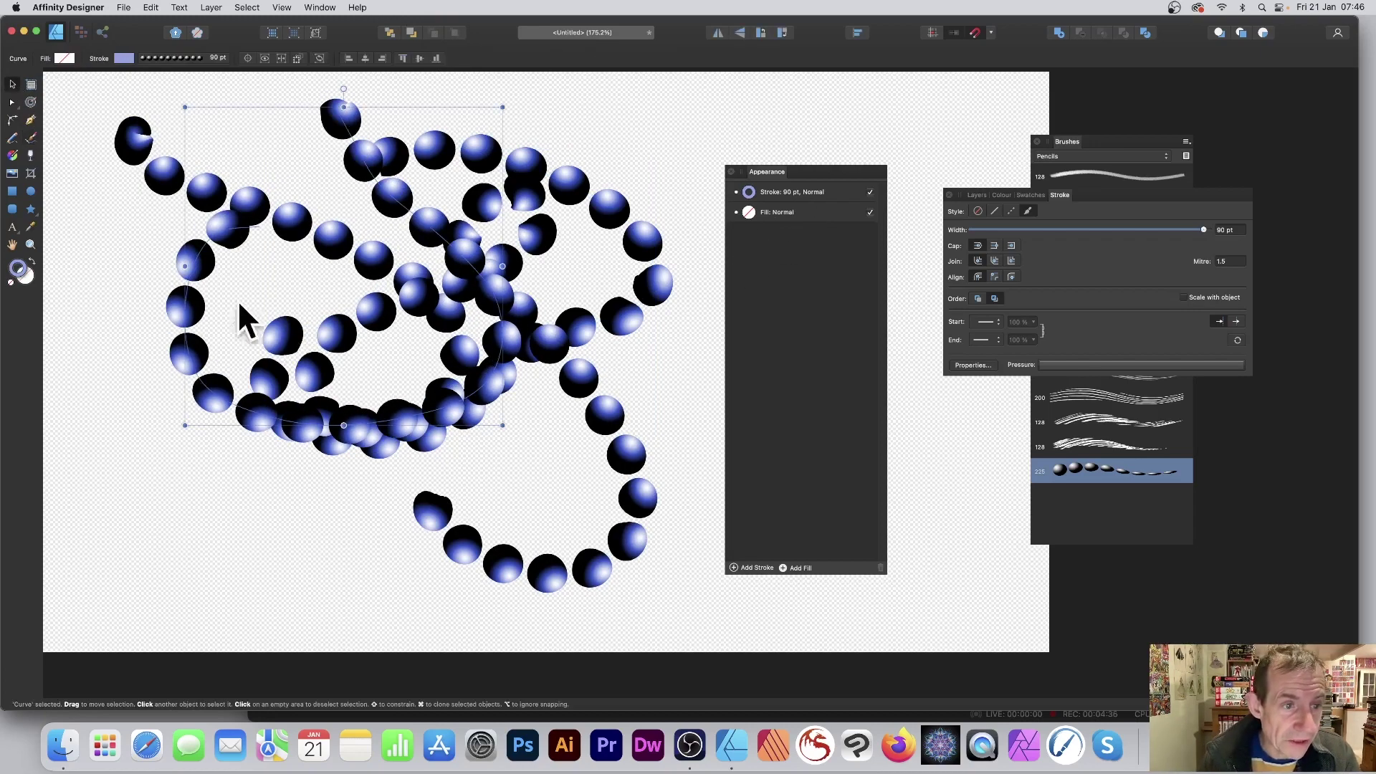
{"action": "left_click", "coordinate": [751, 196]}
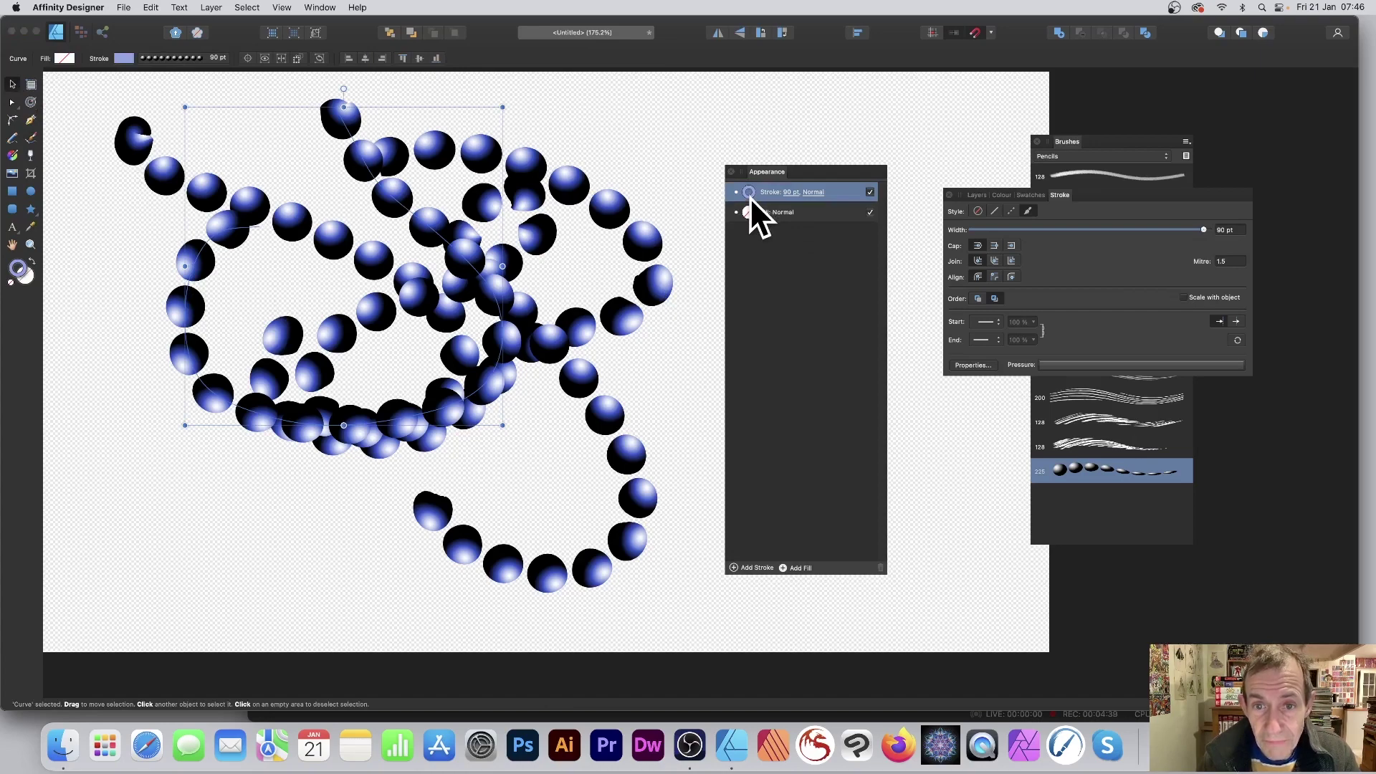
{"action": "left_click", "coordinate": [756, 193]}
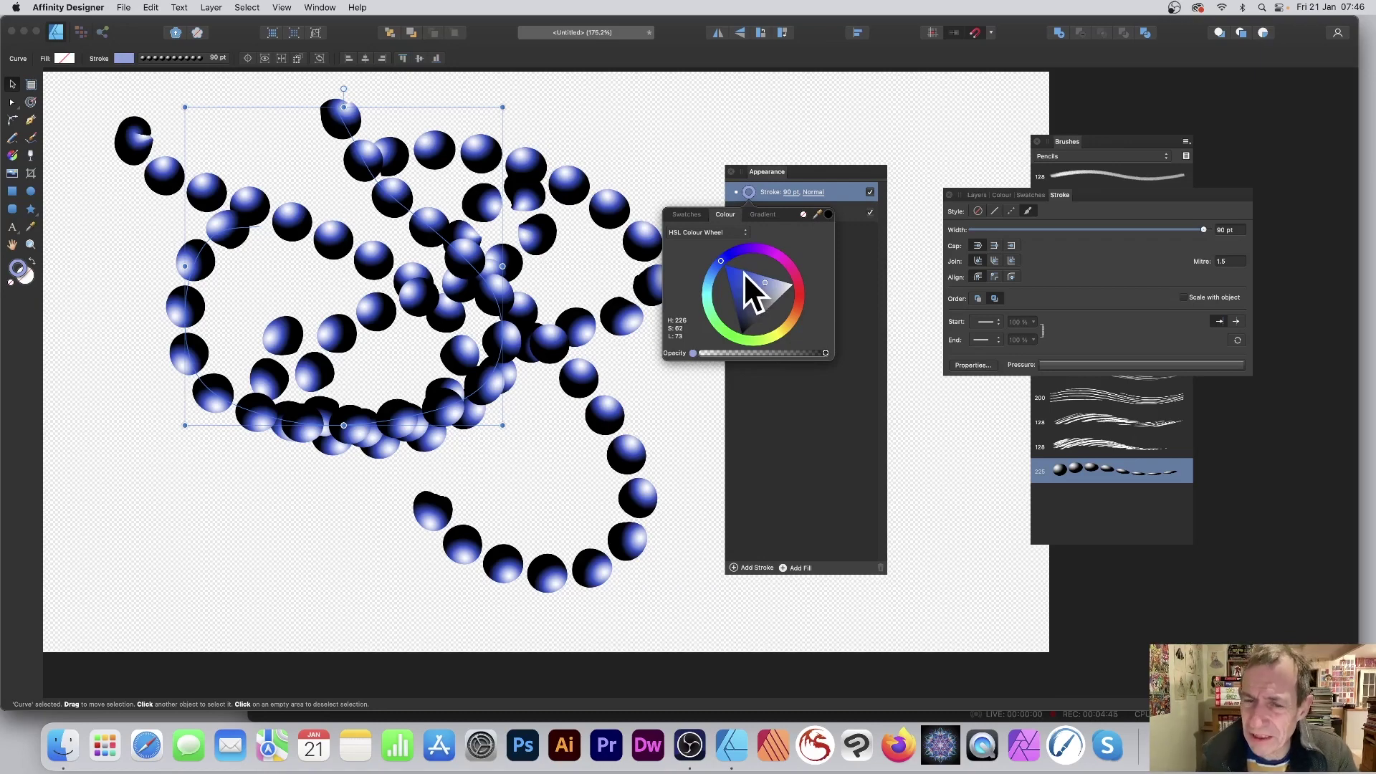
{"action": "left_click", "coordinate": [789, 266]}
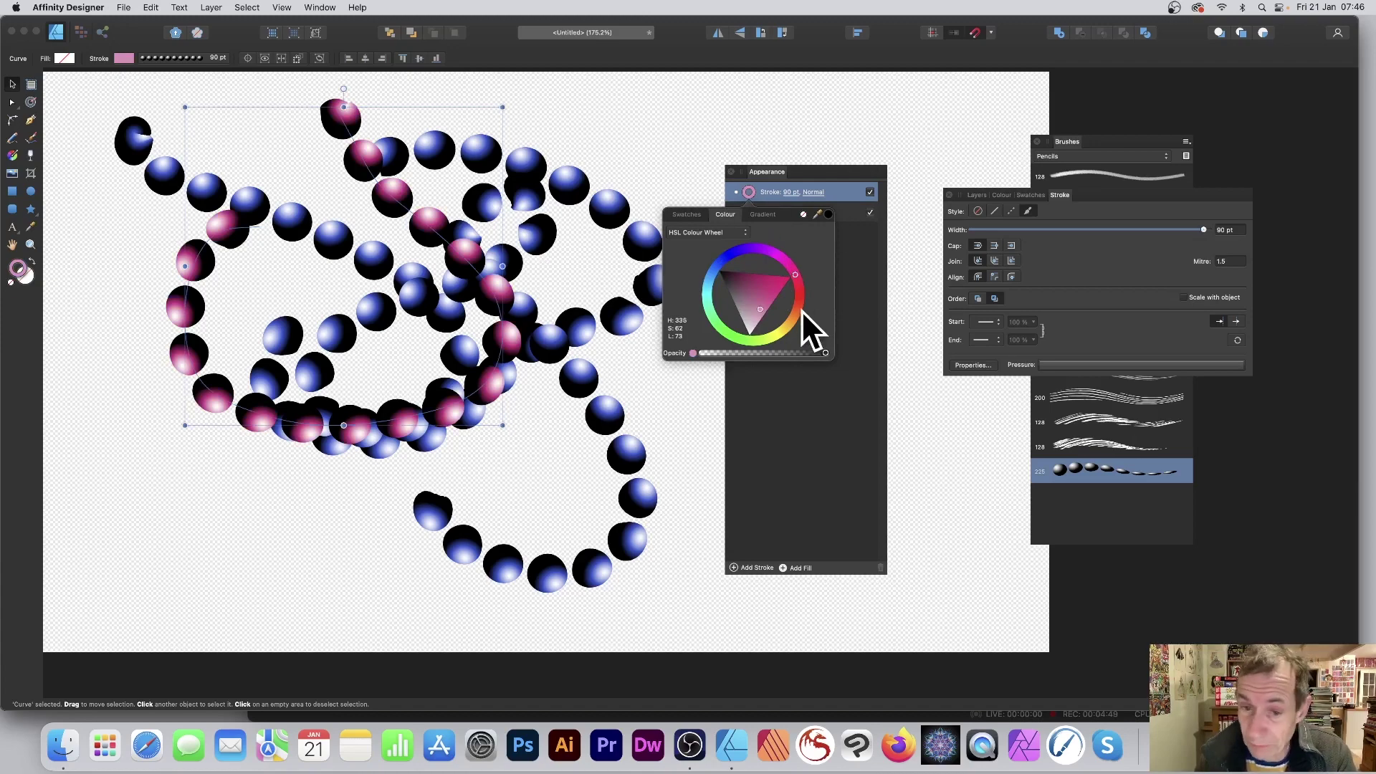
{"action": "left_click", "coordinate": [799, 299]}
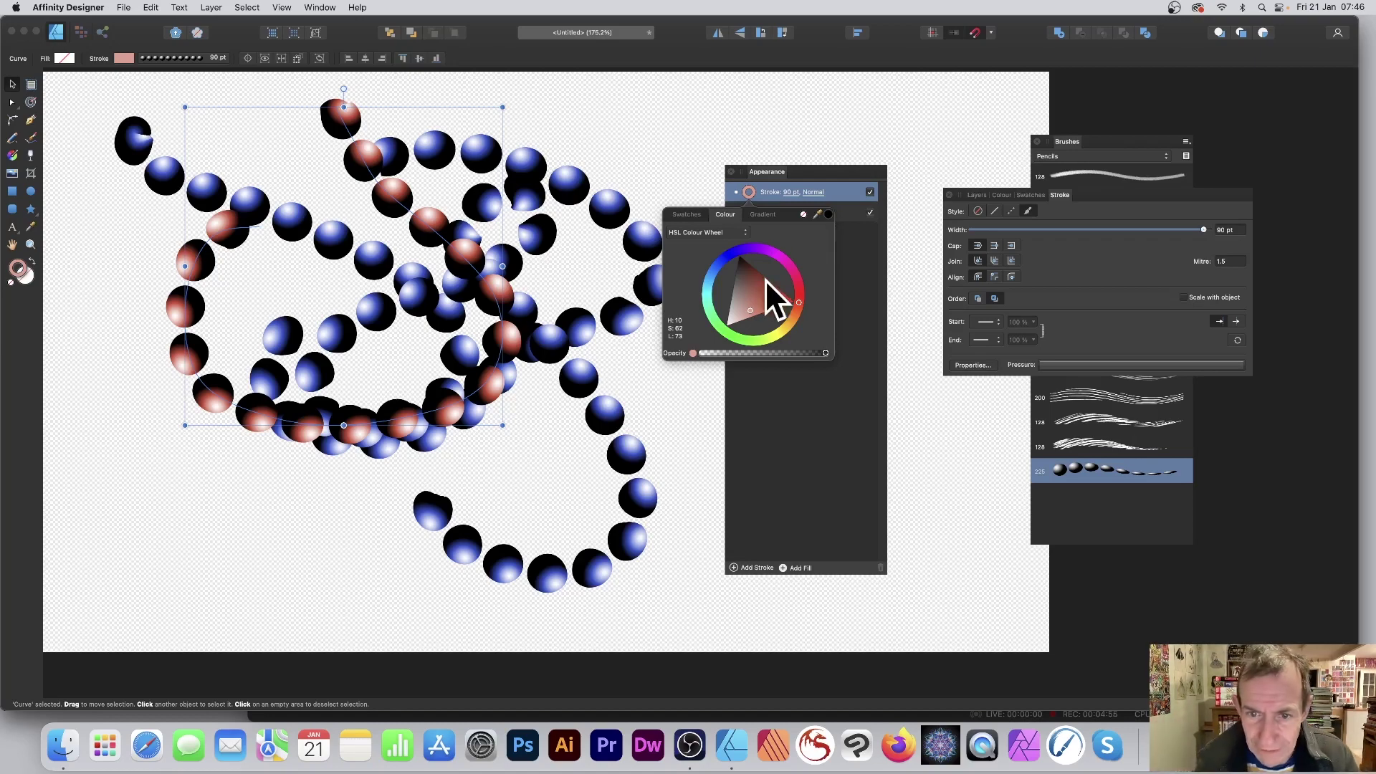
{"action": "left_click_drag", "start_coordinate": [766, 281], "coordinate": [777, 294]}
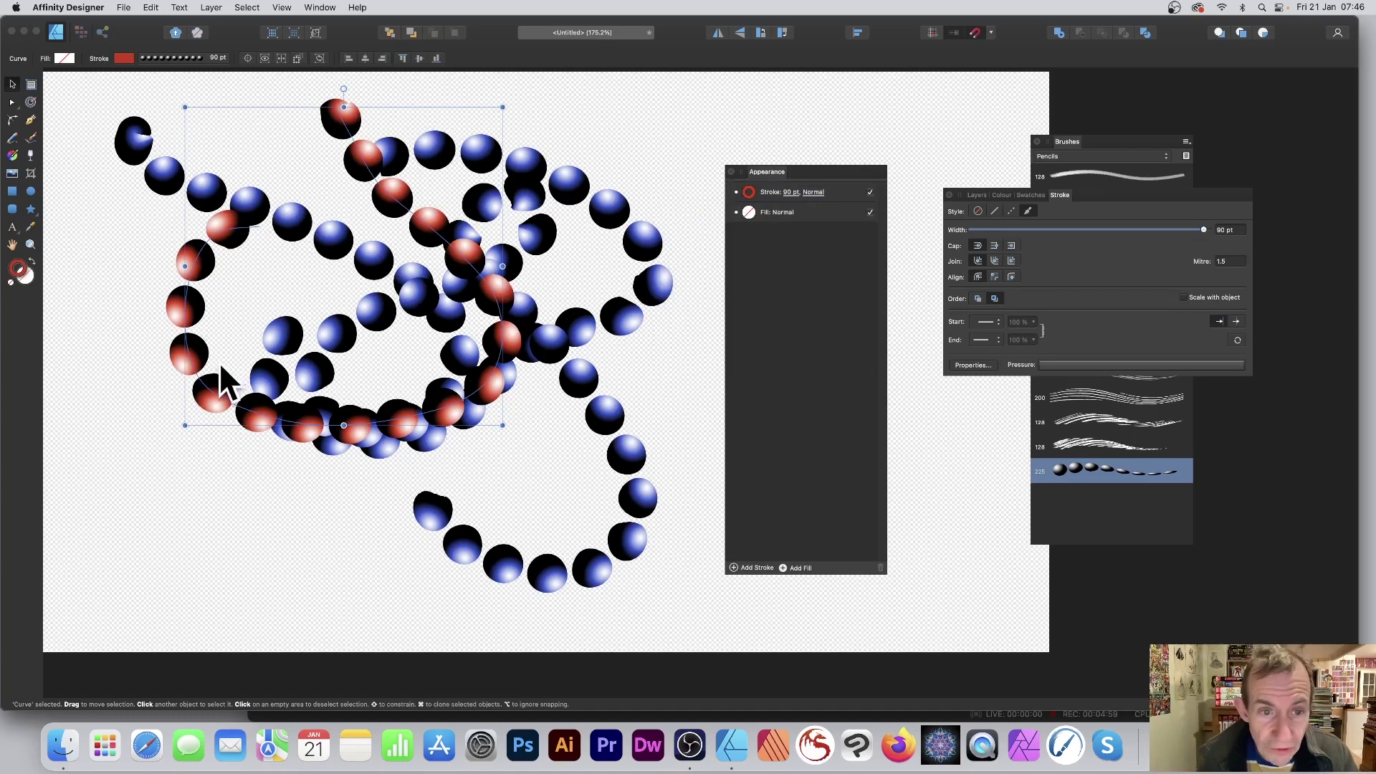